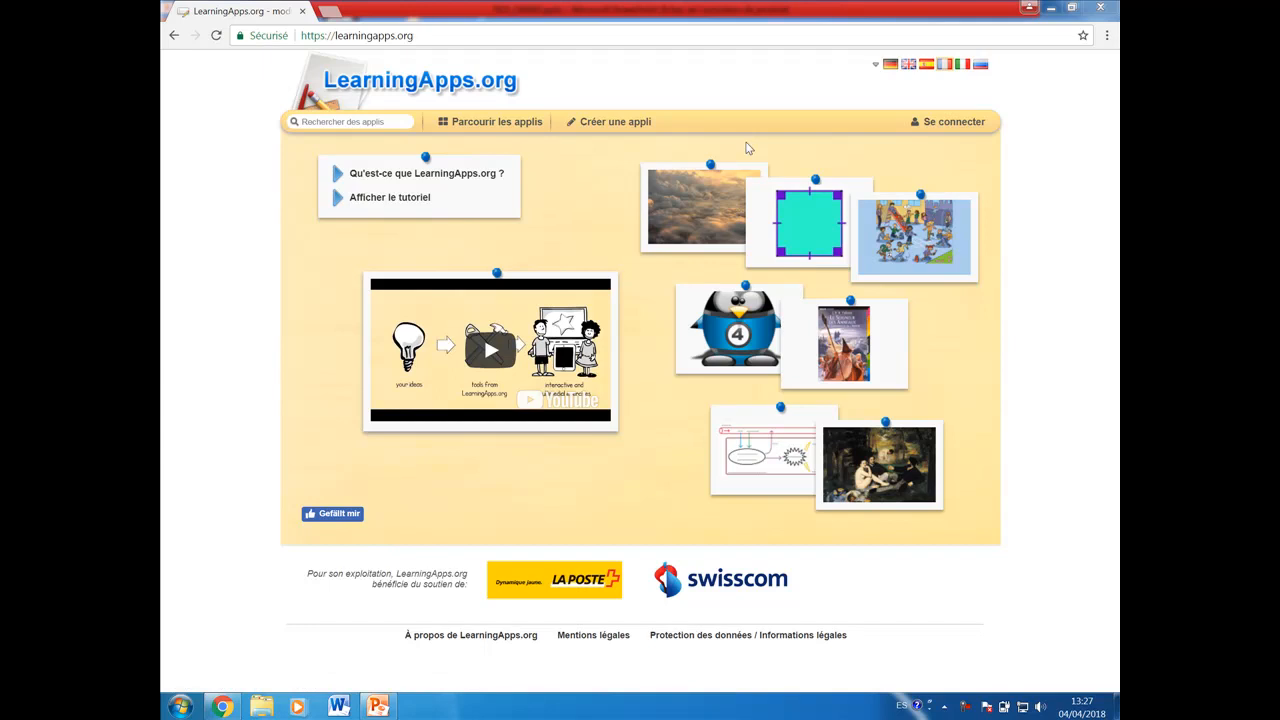
Step: Log in to the LearningApps account with the account e-mail and password
left_click(942, 122)
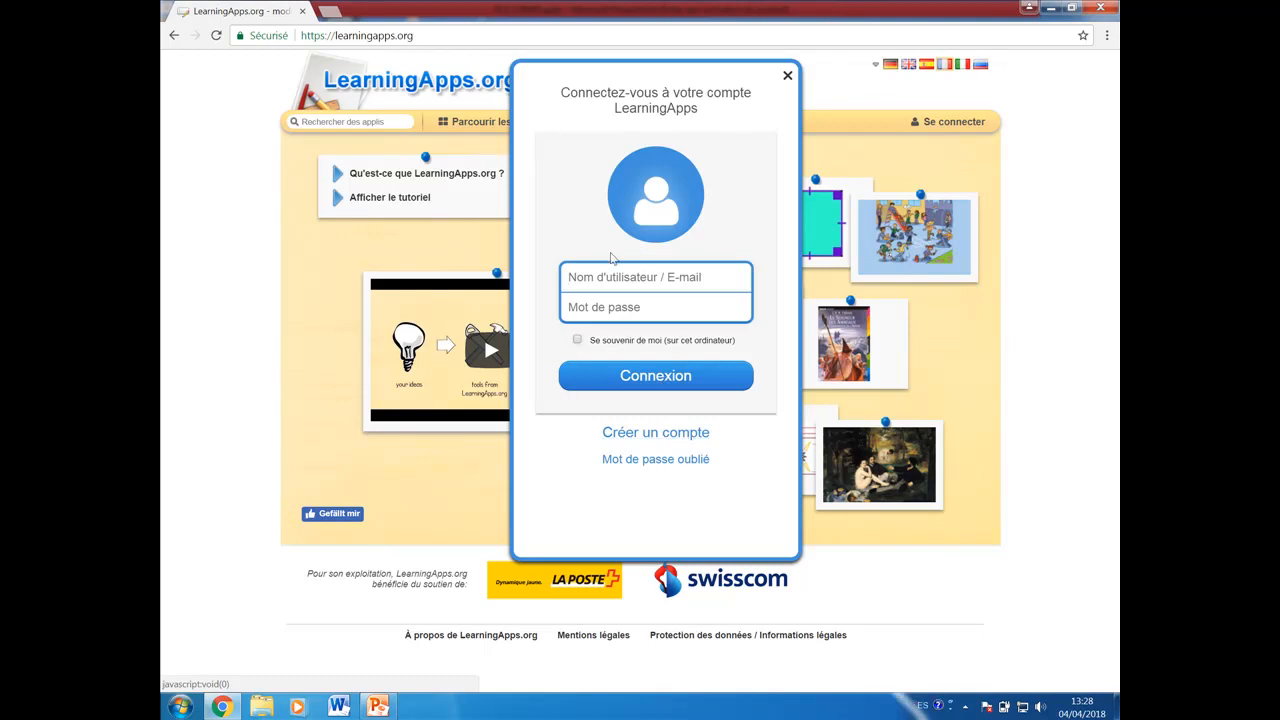
left_click(597, 275)
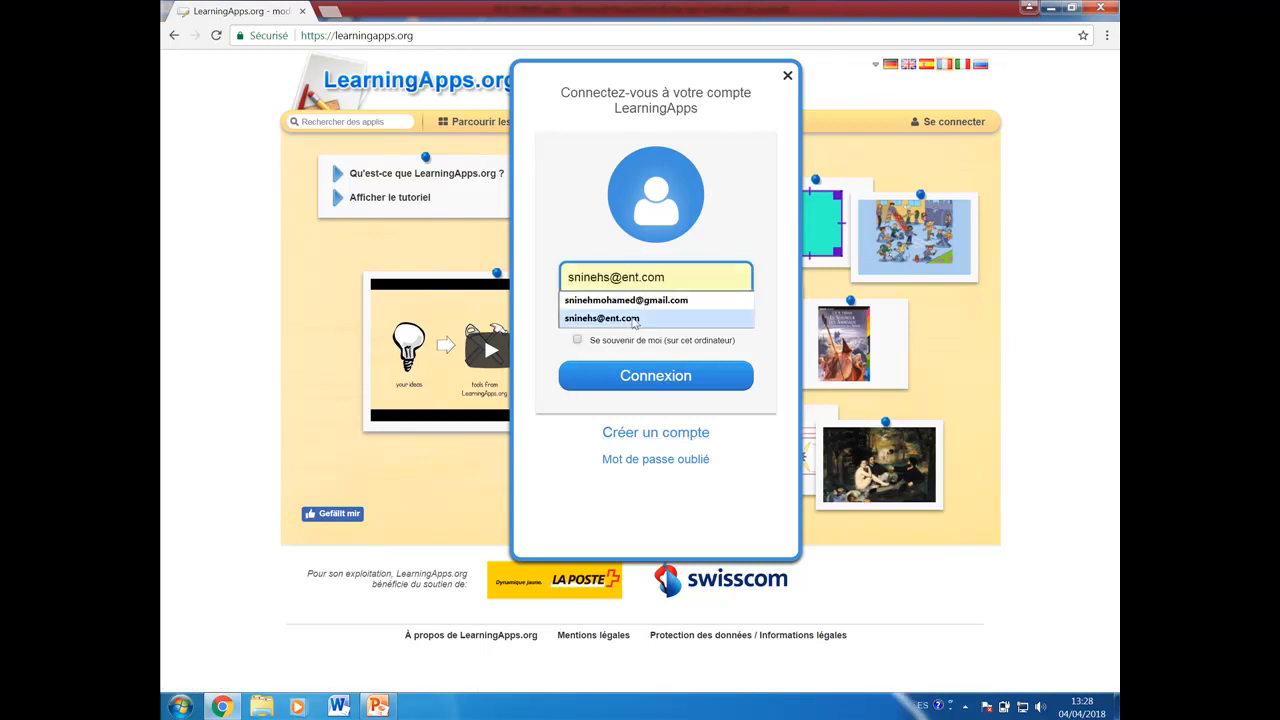
left_click(617, 300)
left_click(622, 311)
type("••••••")
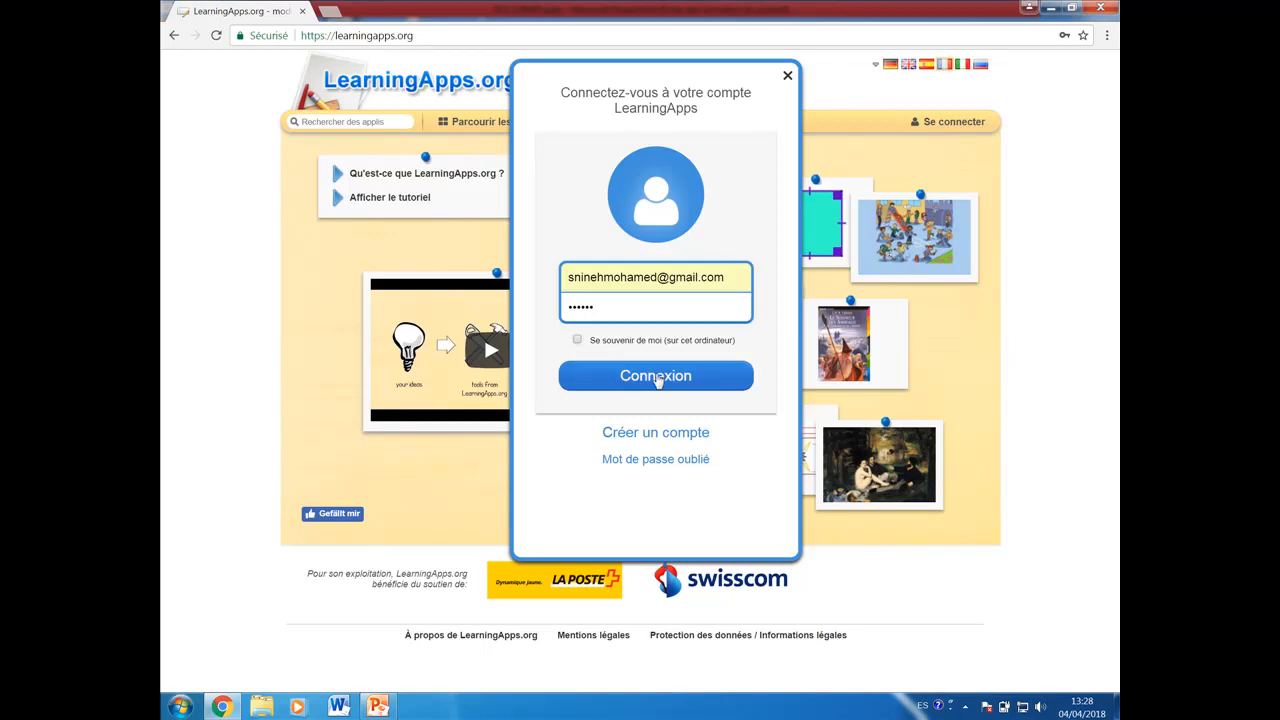
left_click(656, 377)
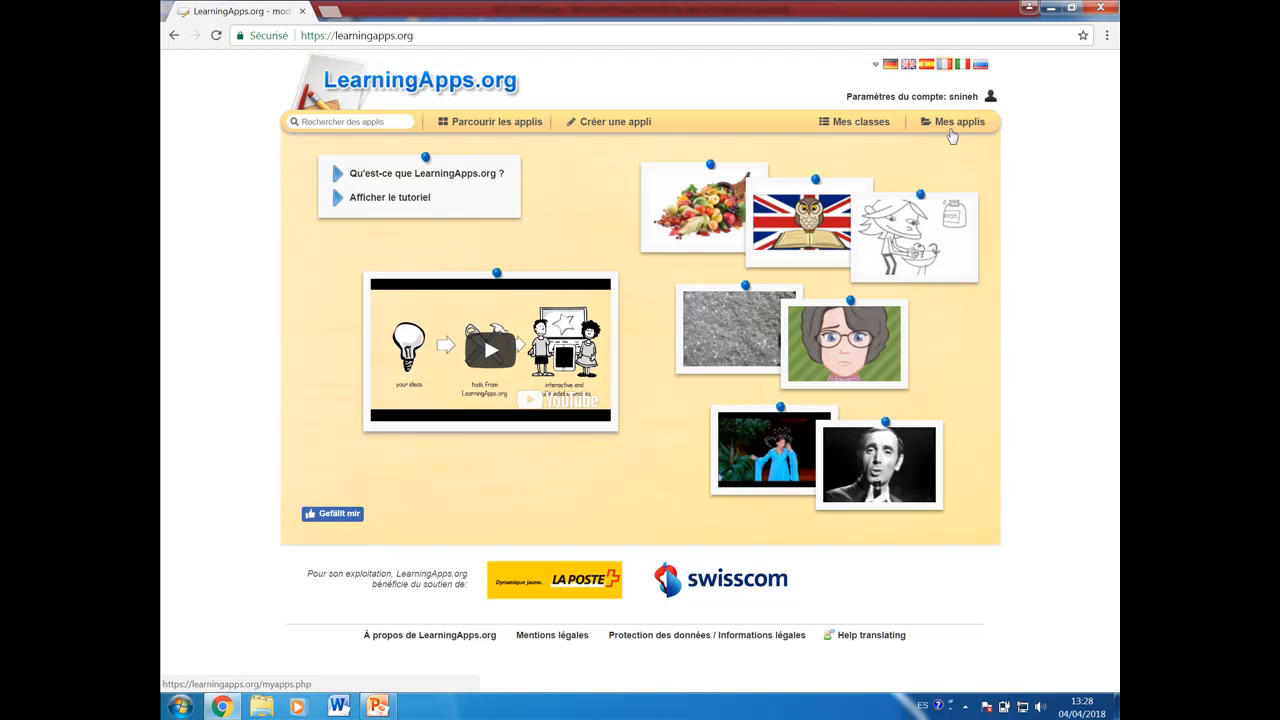
Step: Browse the app catalogue, try the level filter starting at Niveau primaire (1H-8H), and open the Mathématiques category
left_click(486, 131)
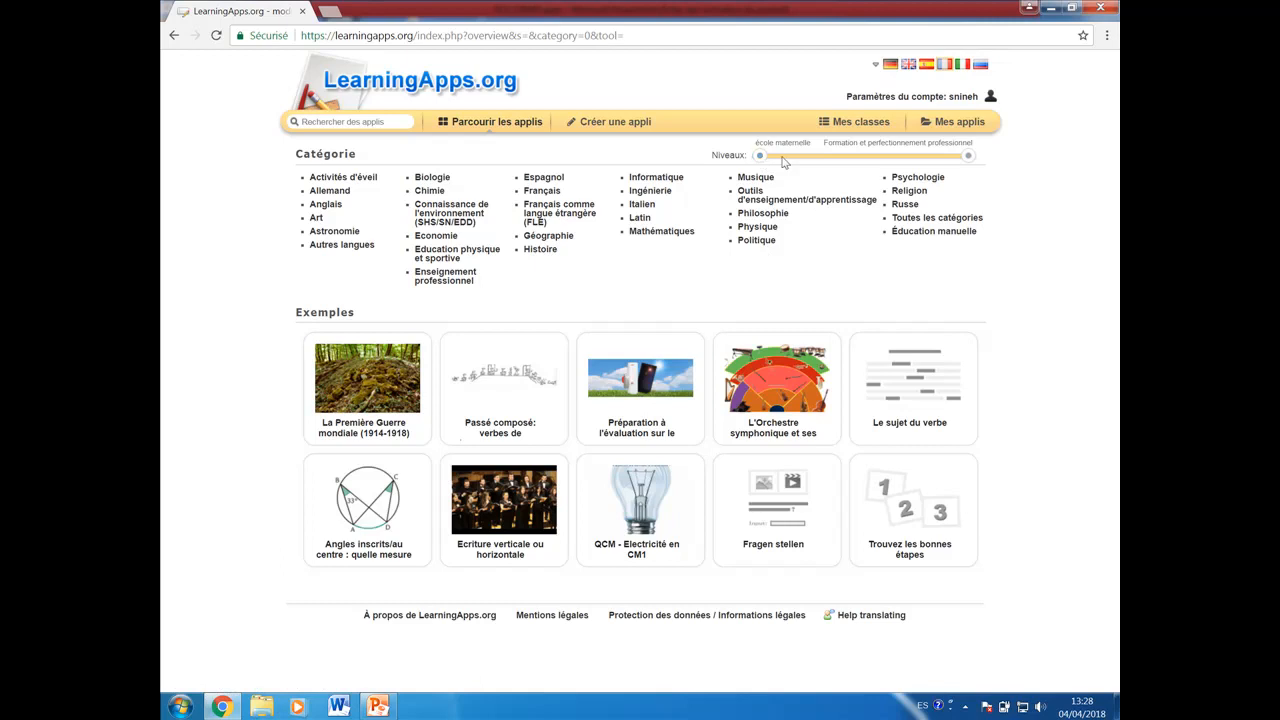
left_click_drag(760, 157, 808, 158)
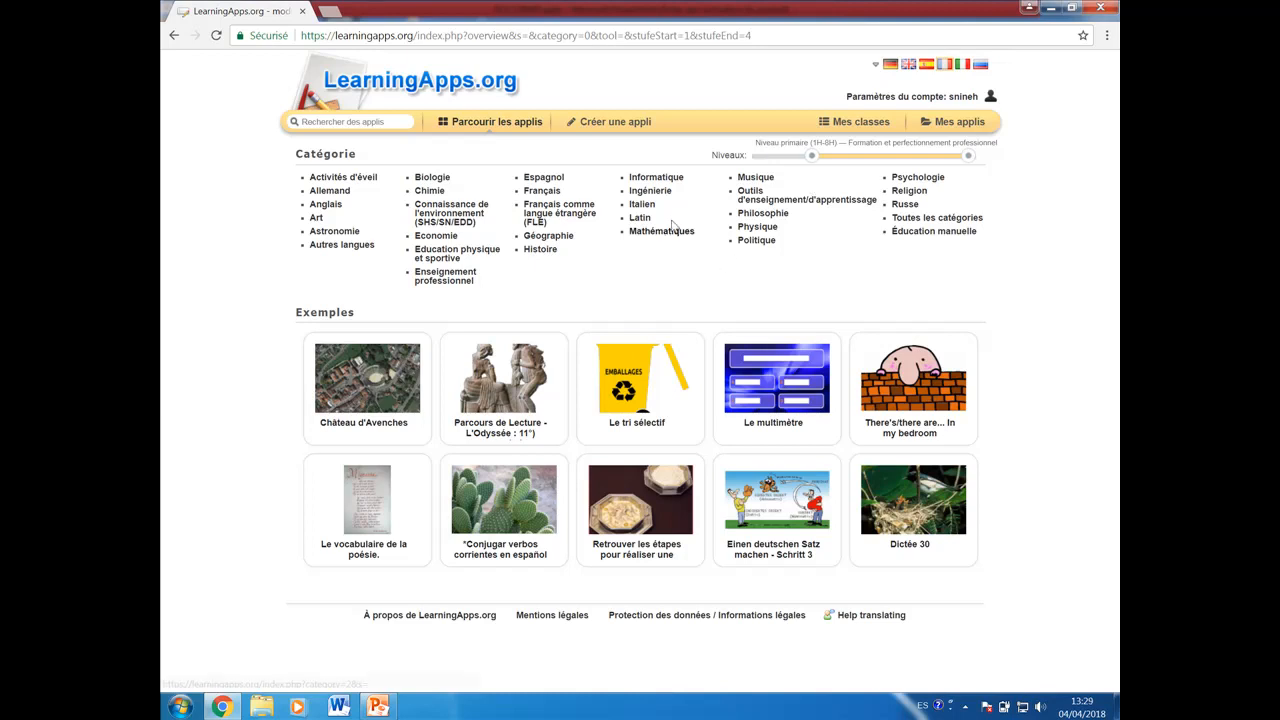
left_click_drag(811, 157, 759, 157)
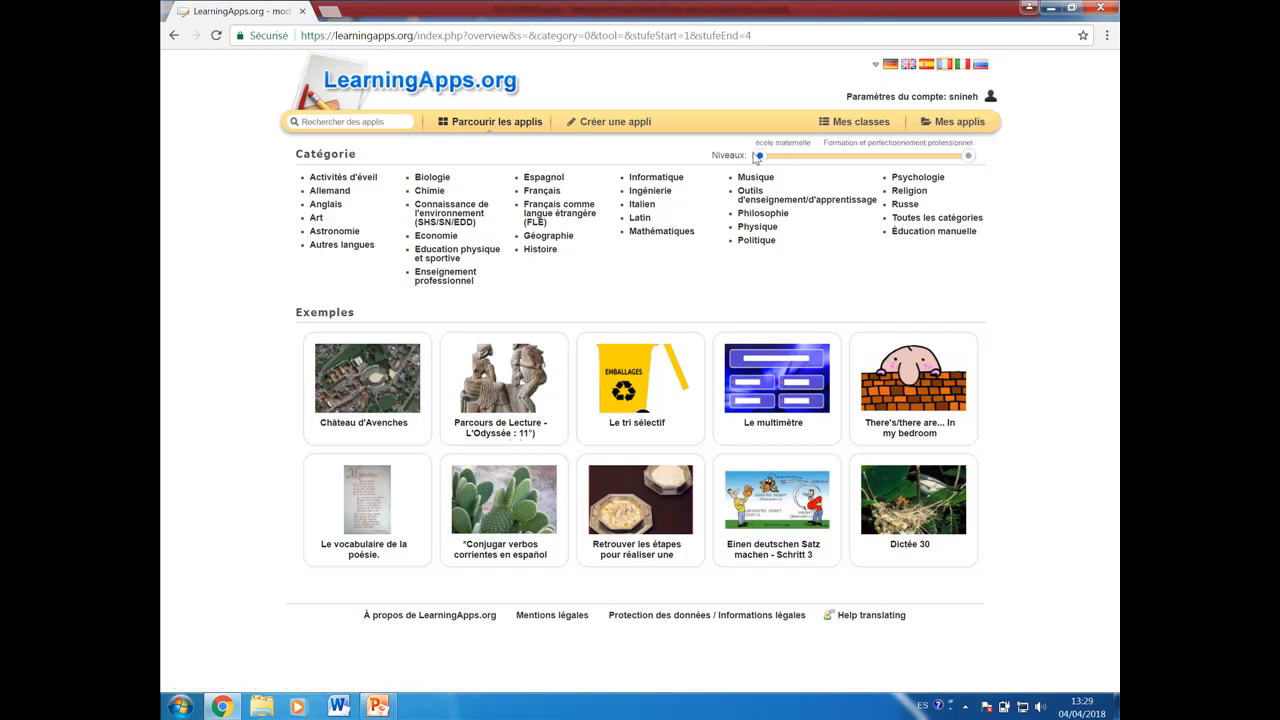
left_click(660, 237)
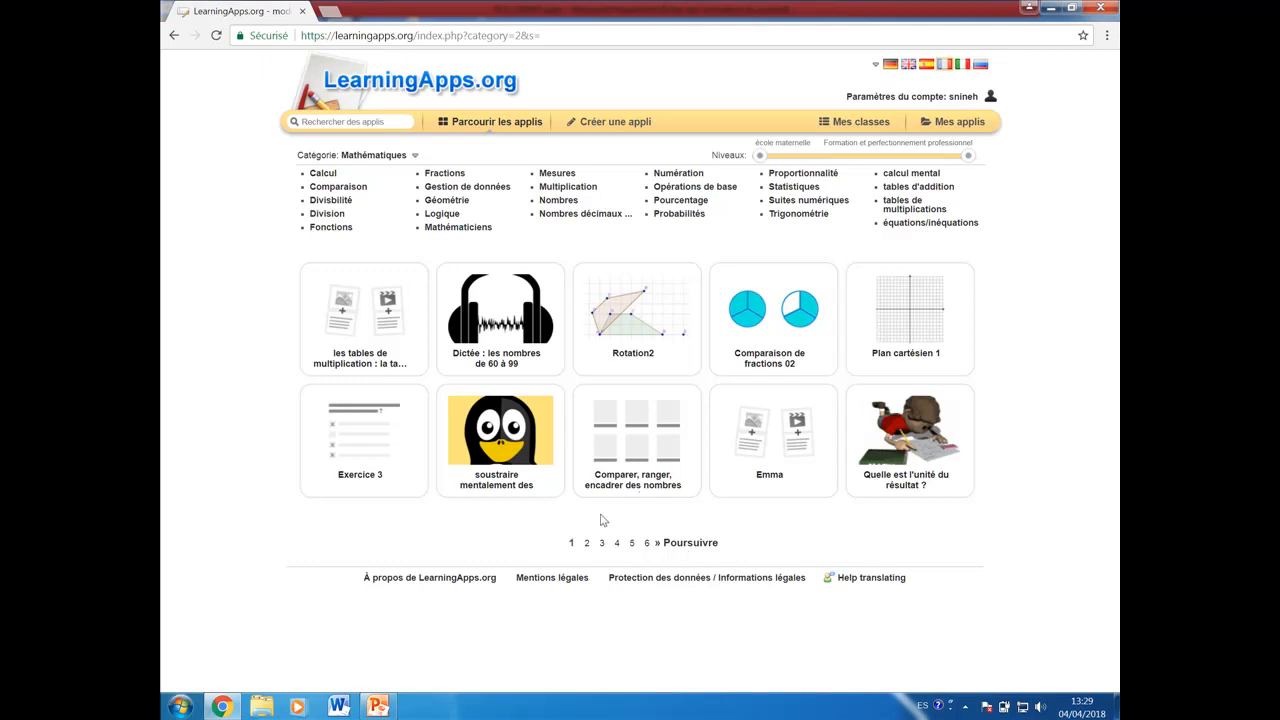
Step: Filter the mathematics apps from Niveau secondaire I (9H-11H) upward and open the app Aire d'un triangle (2)
left_click_drag(761, 161, 790, 163)
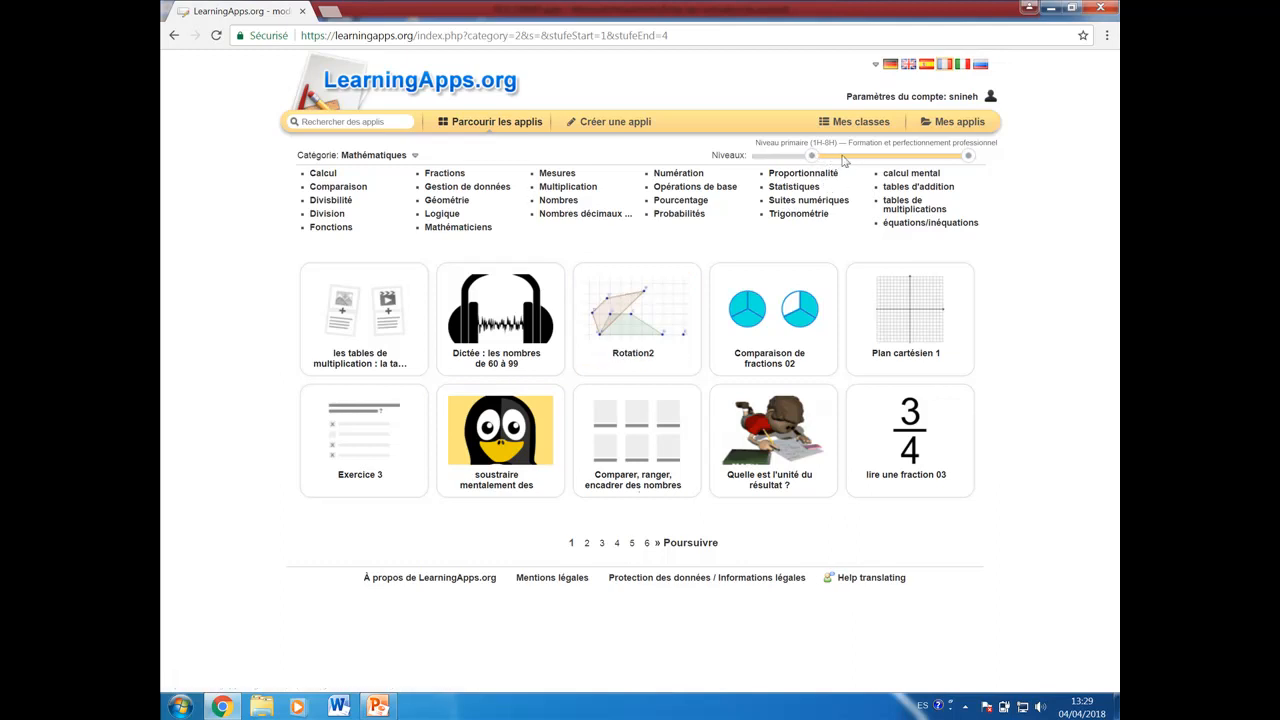
left_click_drag(812, 157, 862, 157)
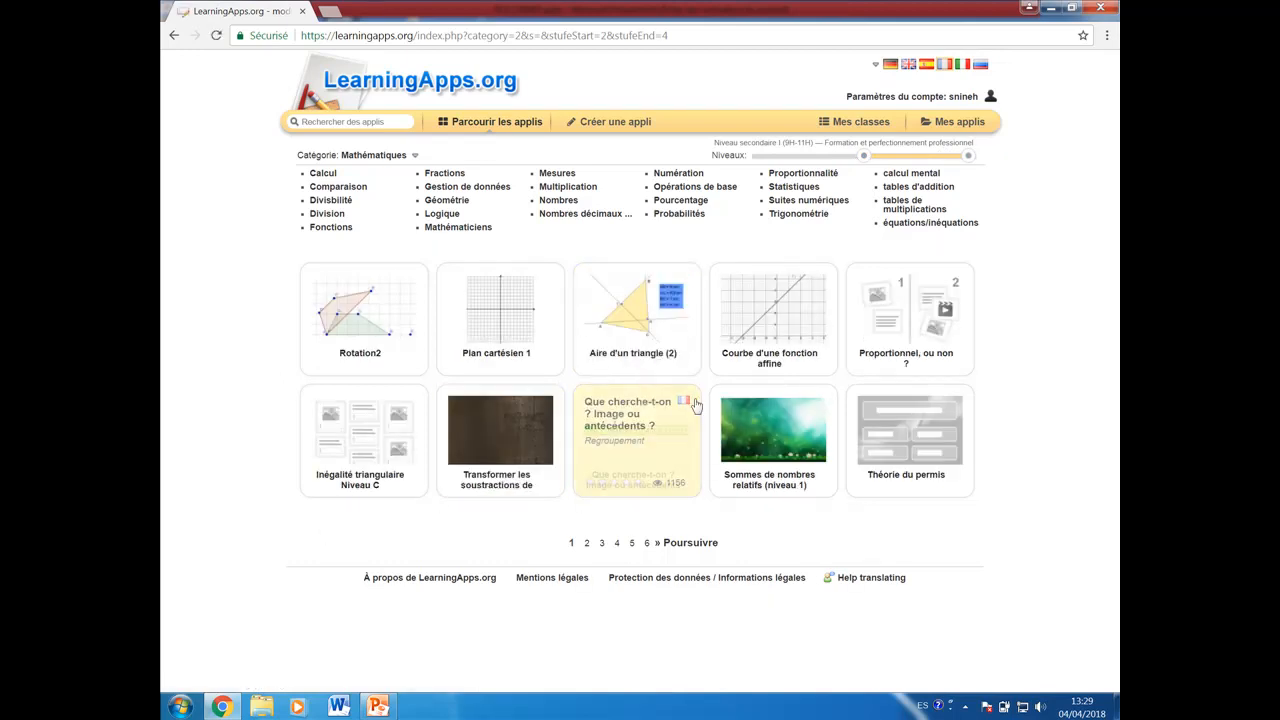
left_click(642, 330)
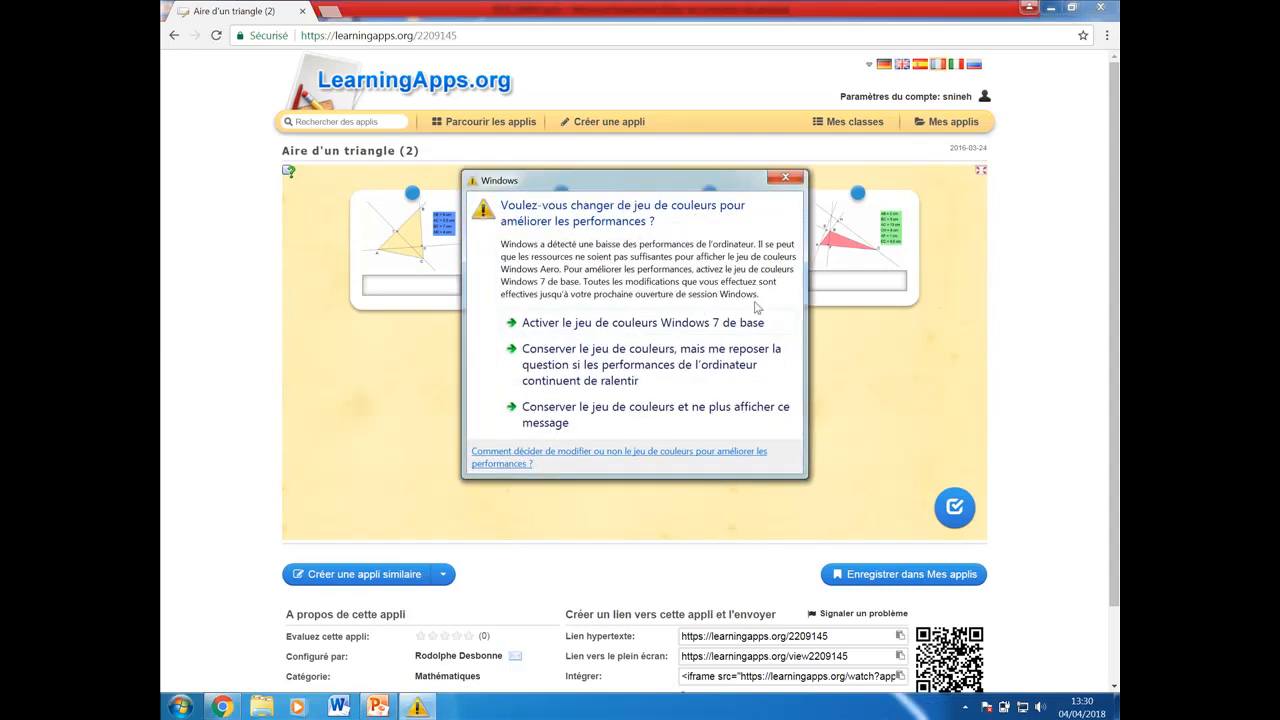
Step: Dismiss the Windows colour-scheme message and the task instructions, and view the enlarged yellow and green triangle figures
left_click(663, 406)
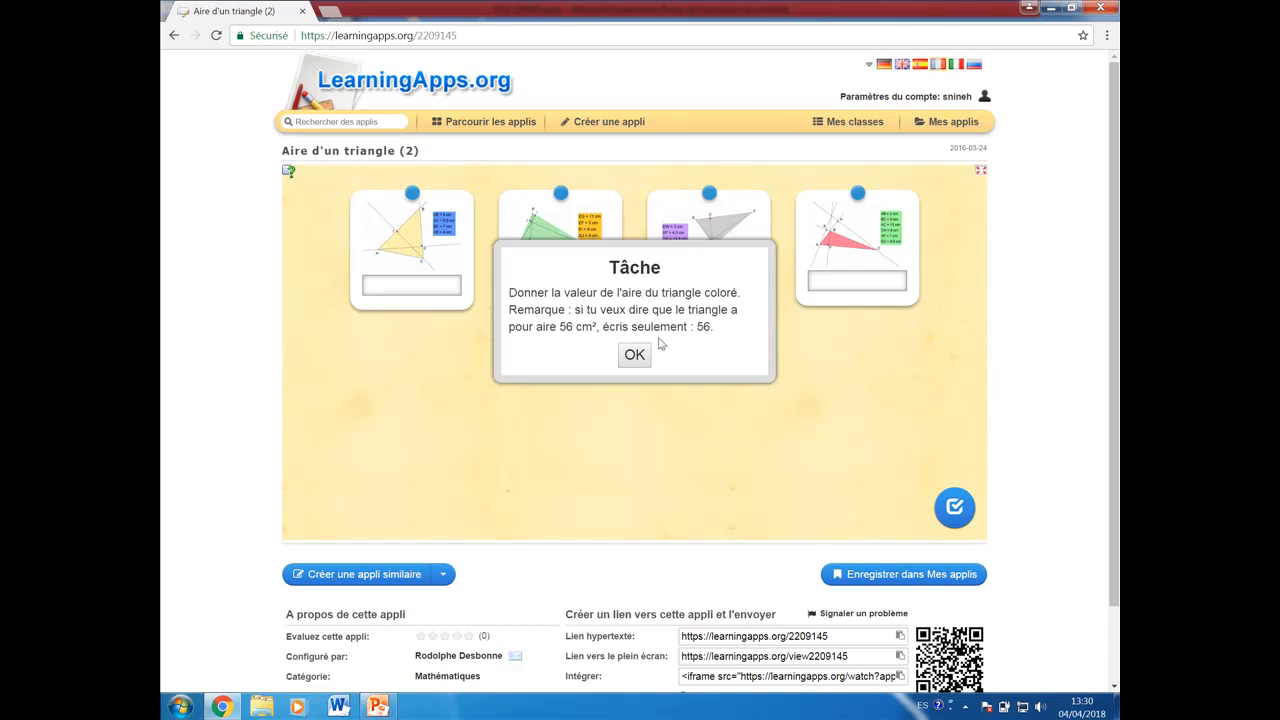
left_click(630, 358)
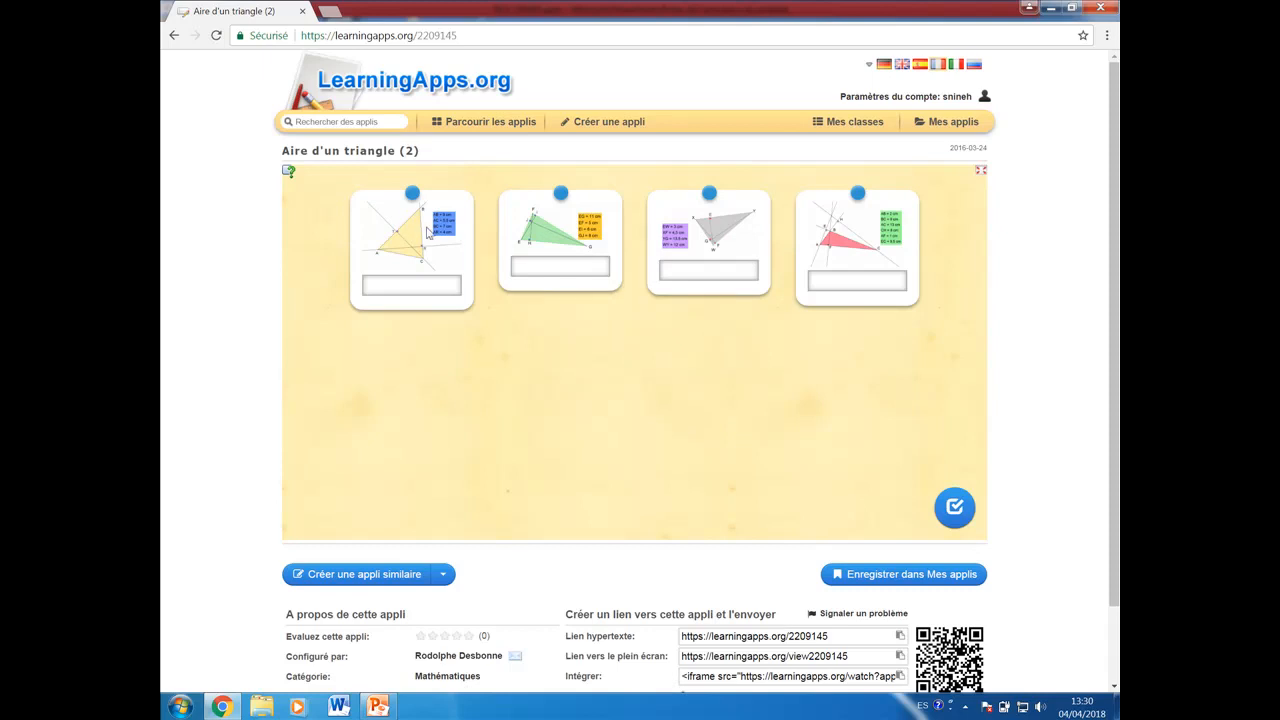
left_click(408, 199)
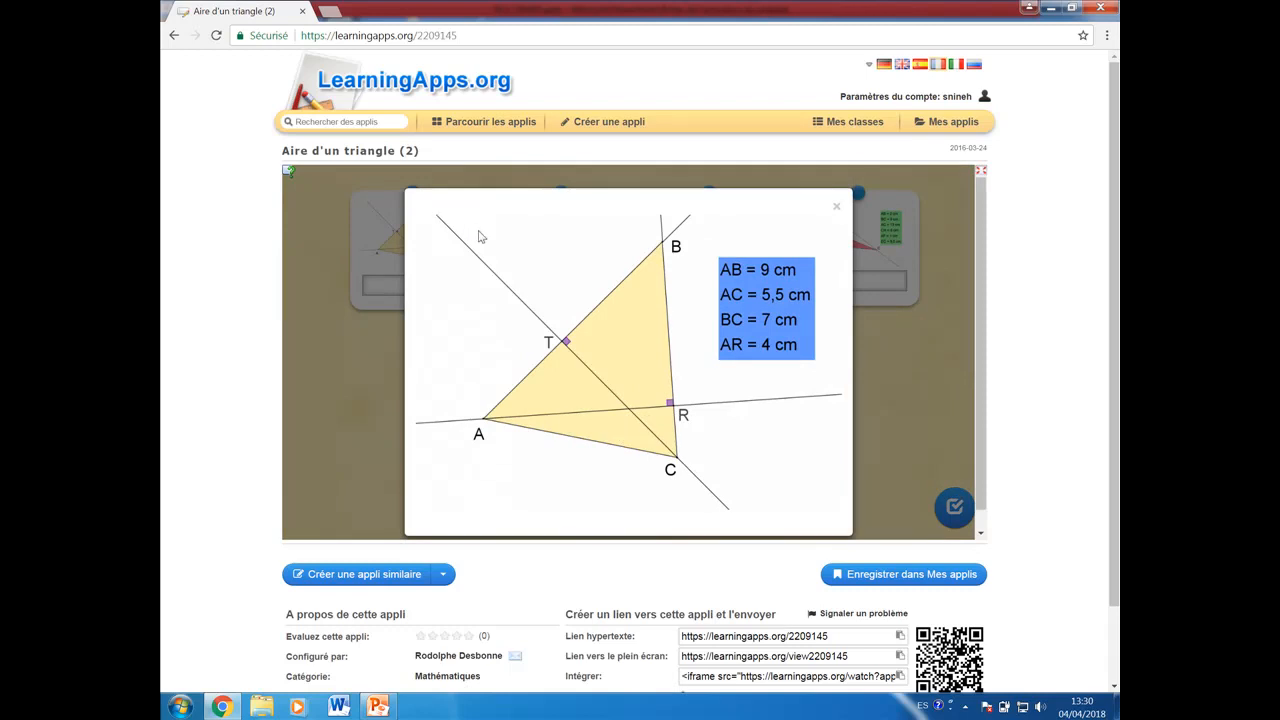
left_click(442, 231)
left_click(521, 232)
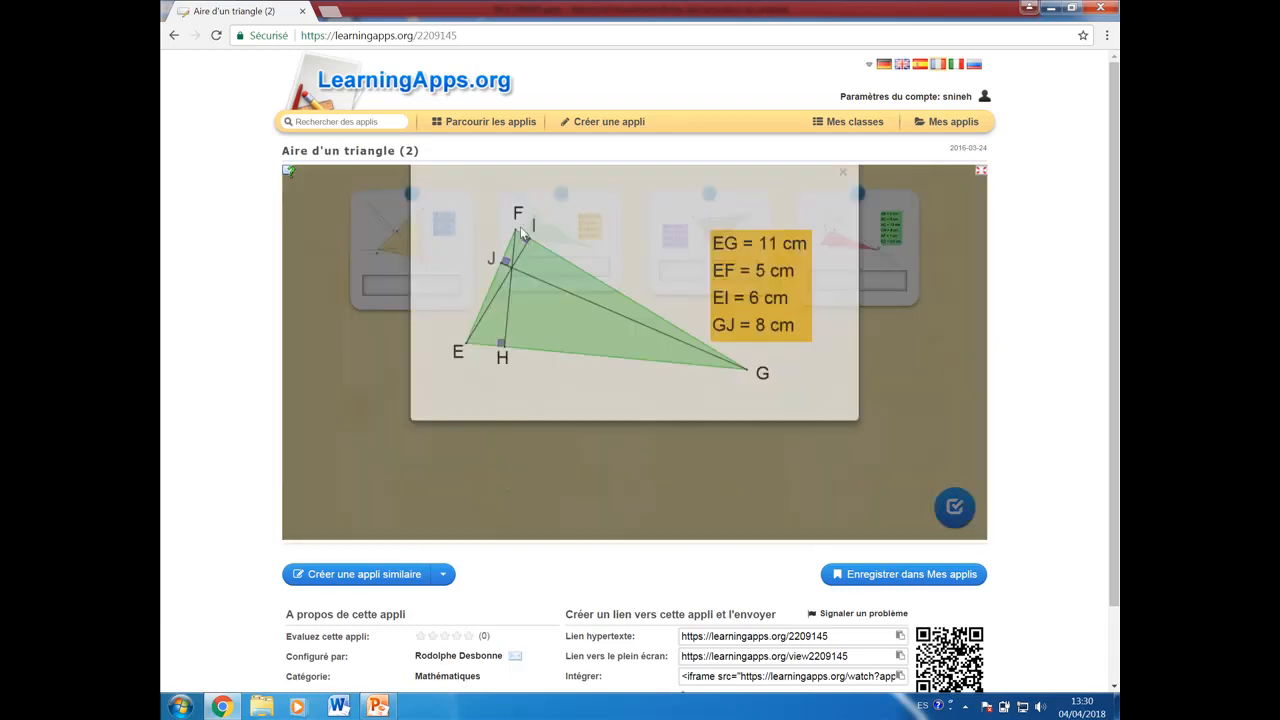
left_click(388, 274)
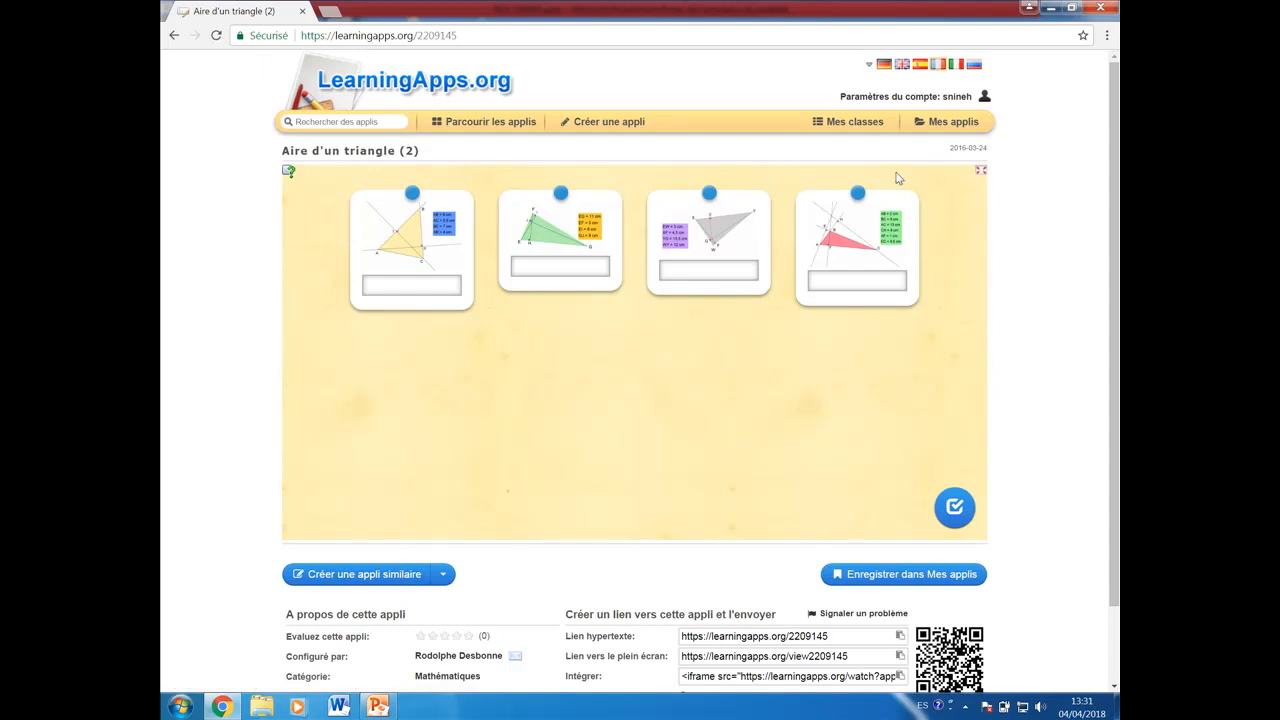
Step: Look through the app templates and start a new app from the Classer par paire template
left_click(608, 121)
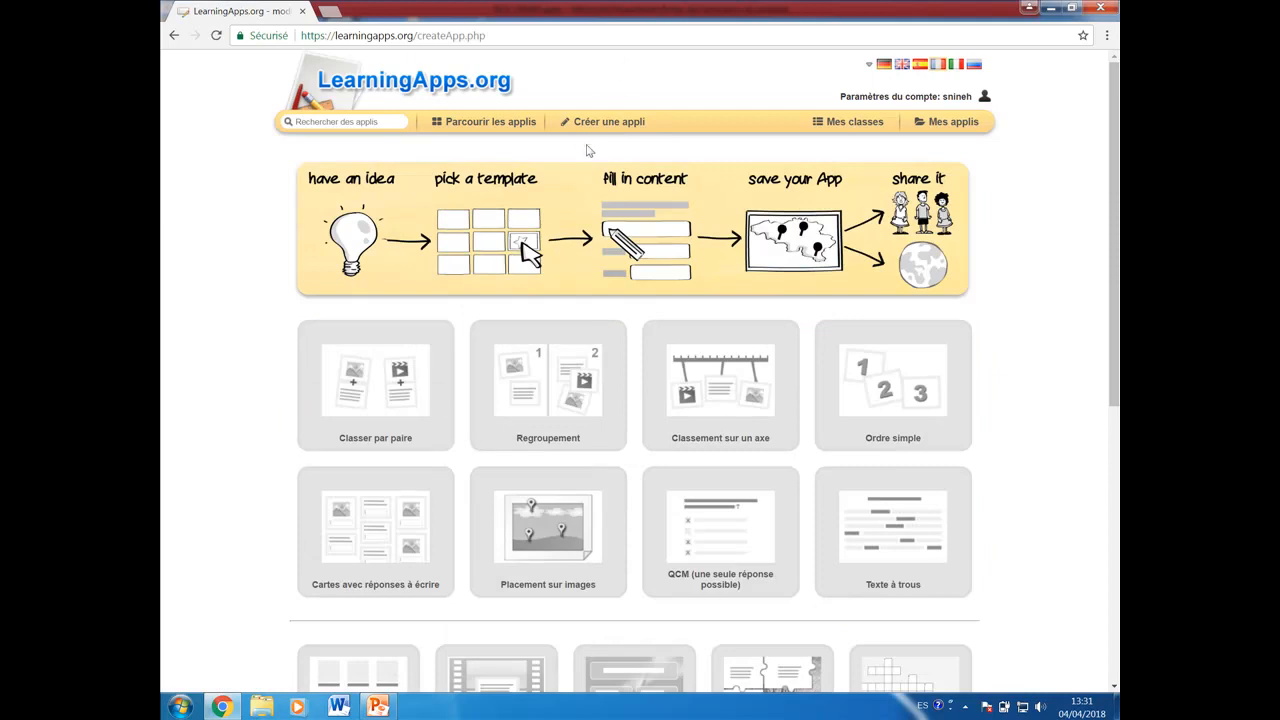
scroll(672, 484, "down", 5)
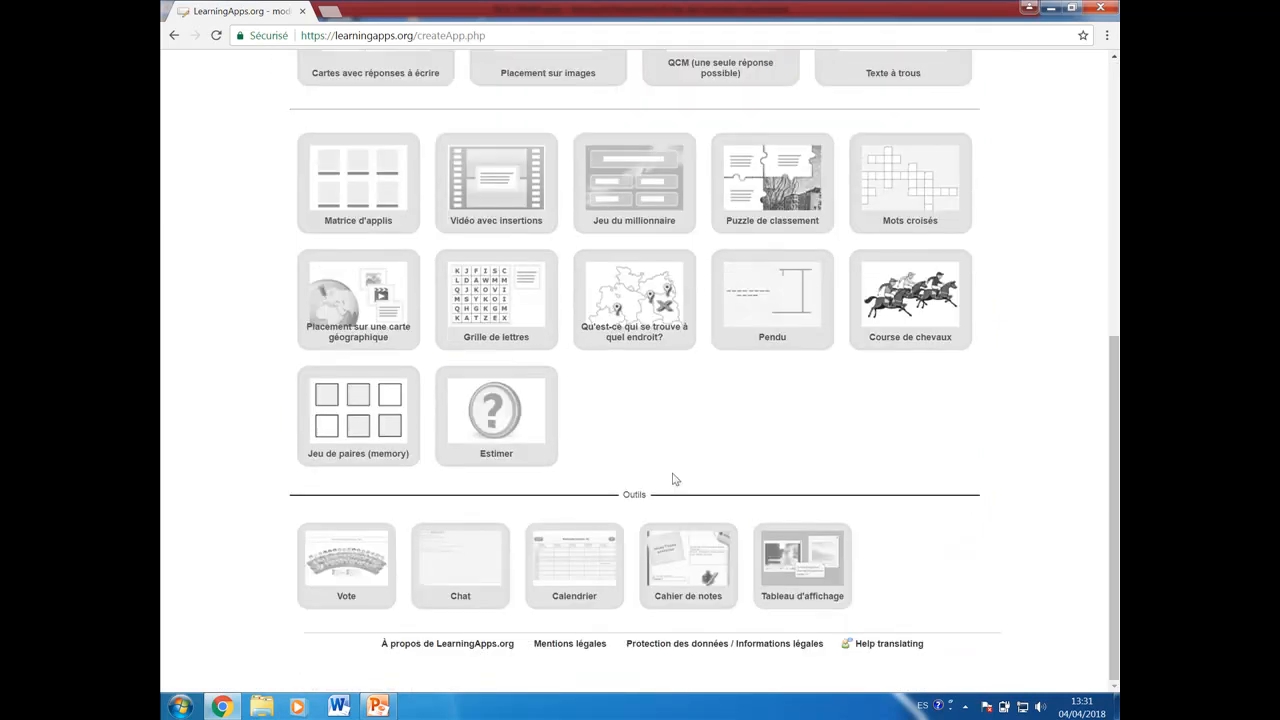
scroll(672, 480, "up", 2)
scroll(673, 480, "up", 1)
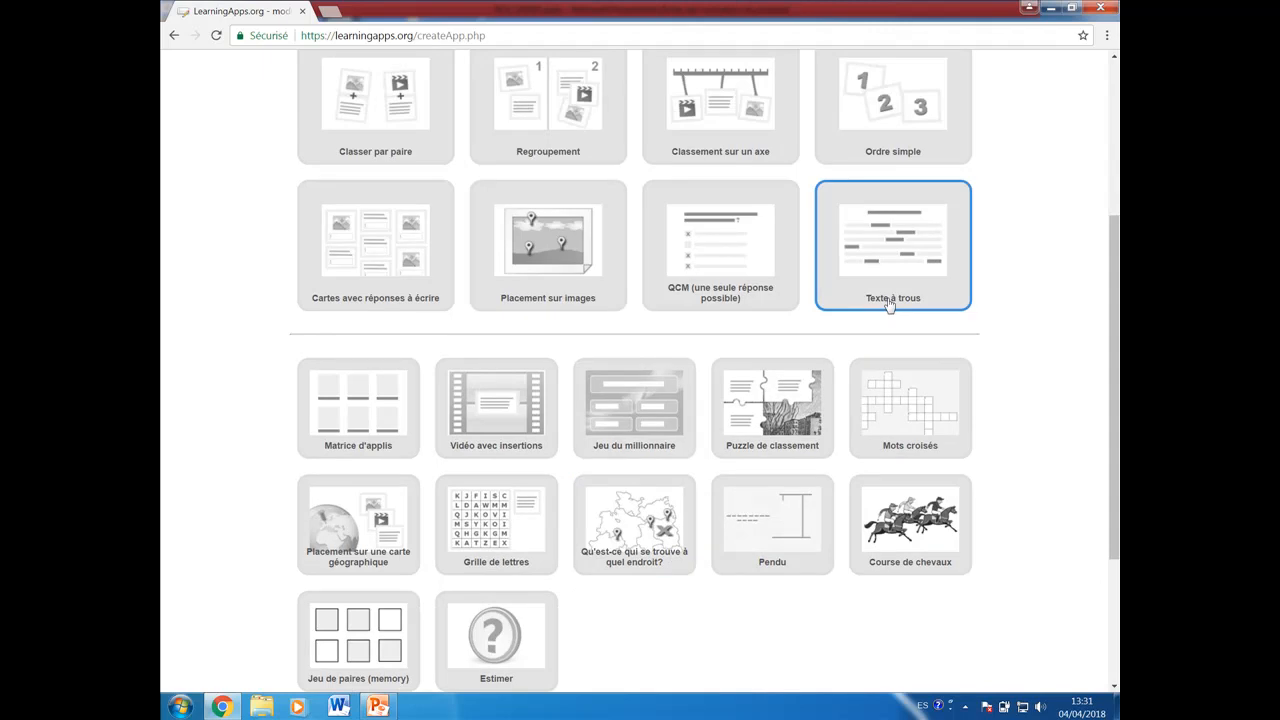
scroll(889, 305, "up", 1)
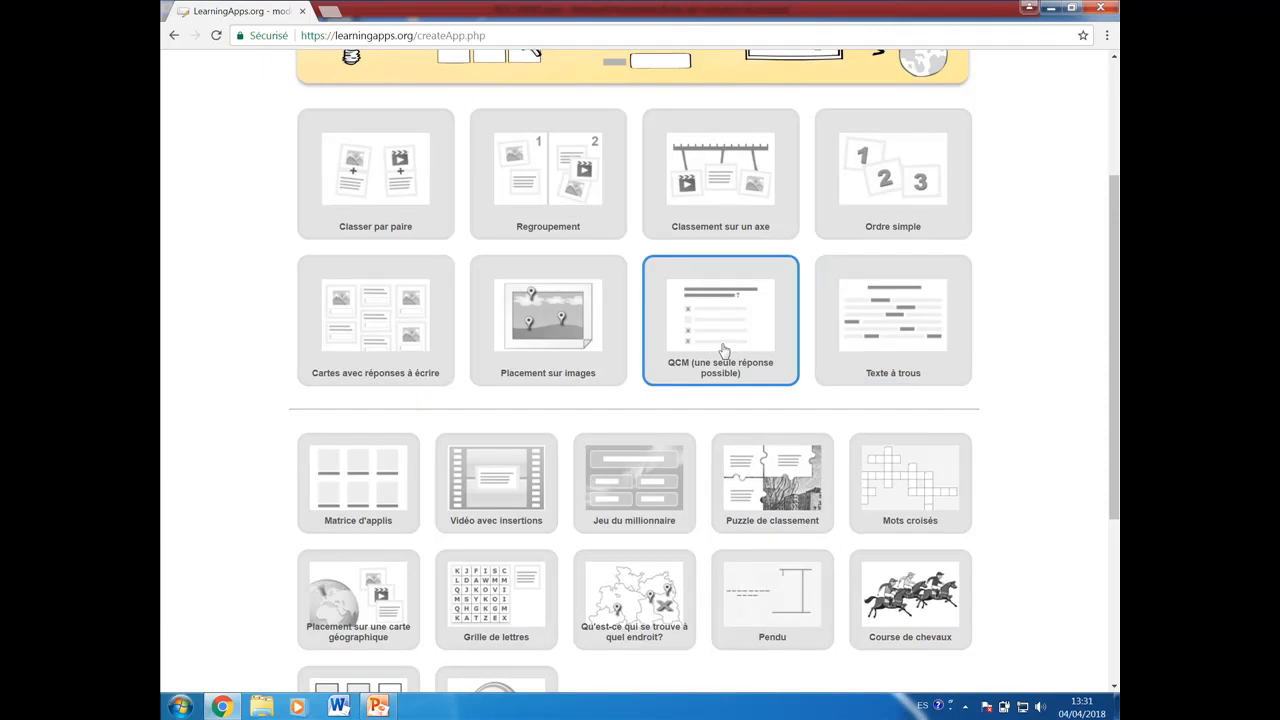
scroll(724, 348, "up", 1)
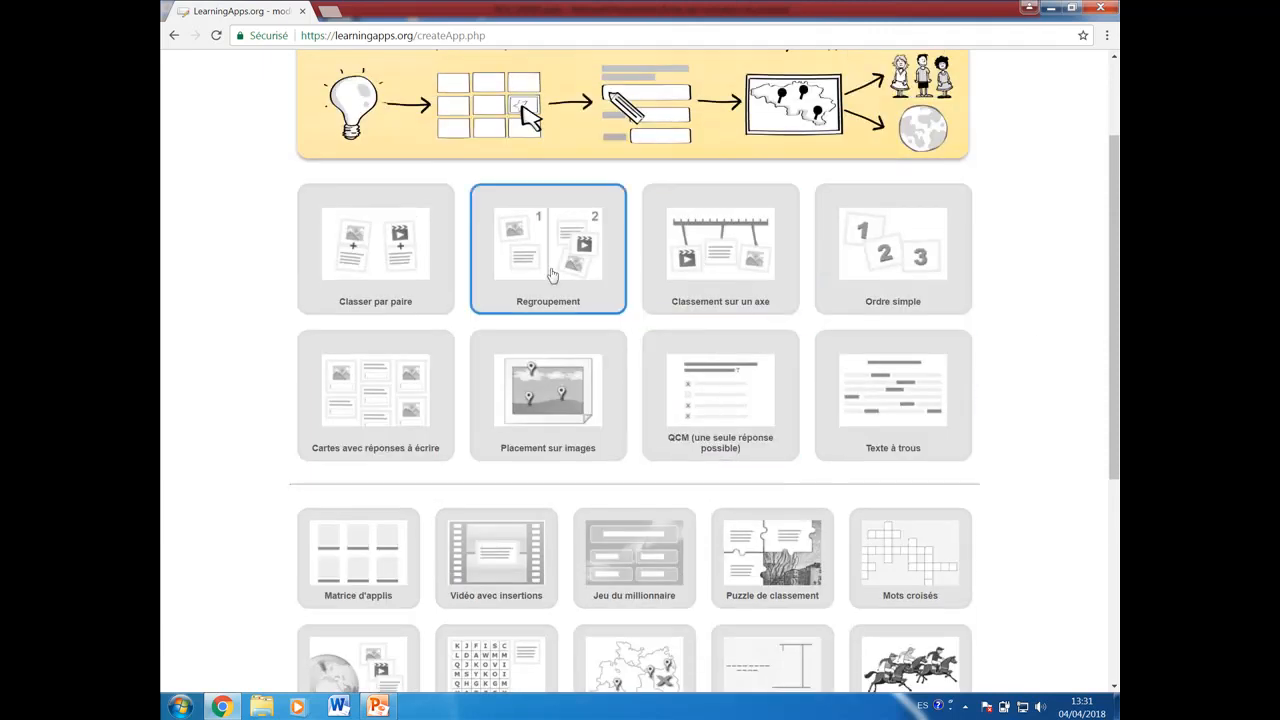
left_click(370, 272)
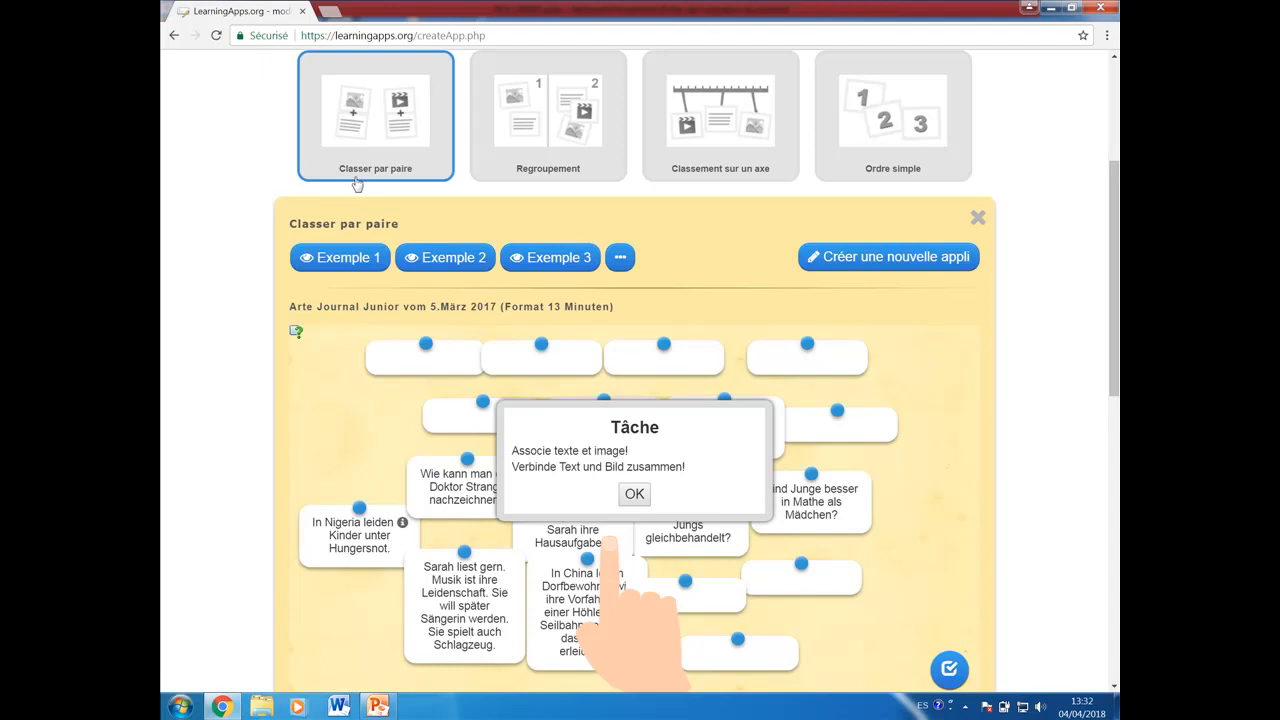
left_click(857, 263)
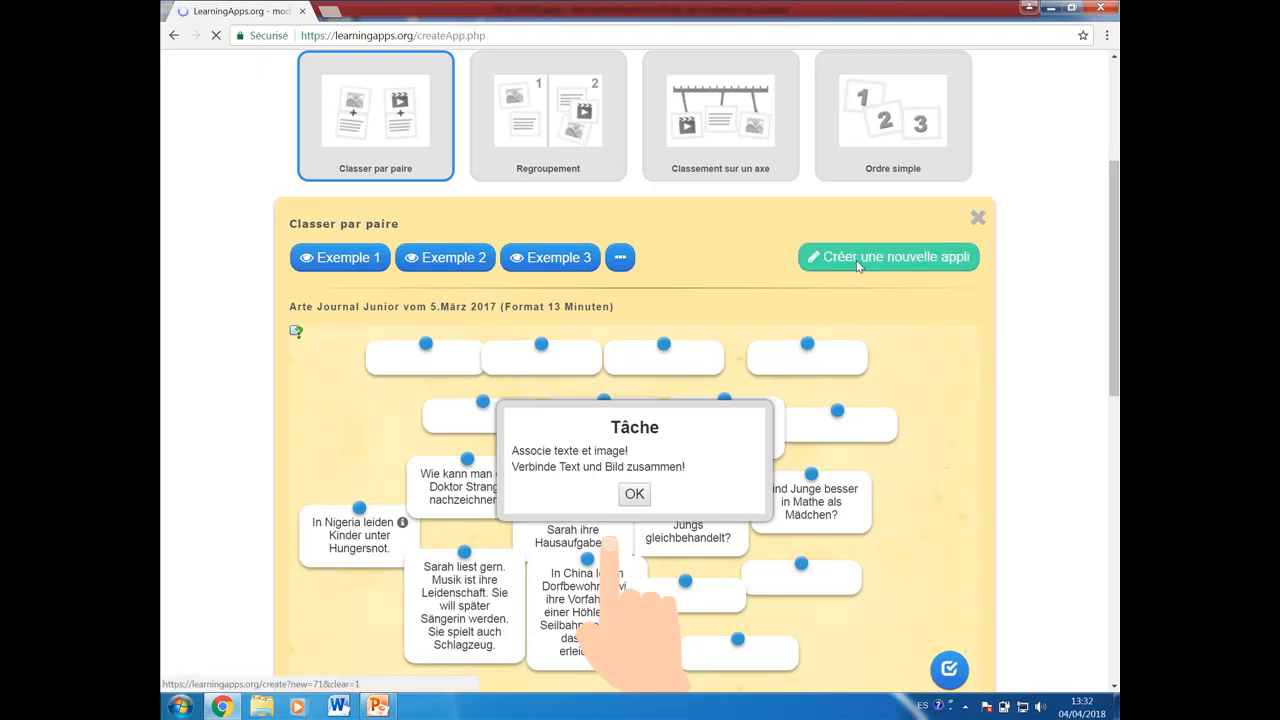
Step: Replace the placeholder app title with Classer par paire Math G3
left_click(408, 197)
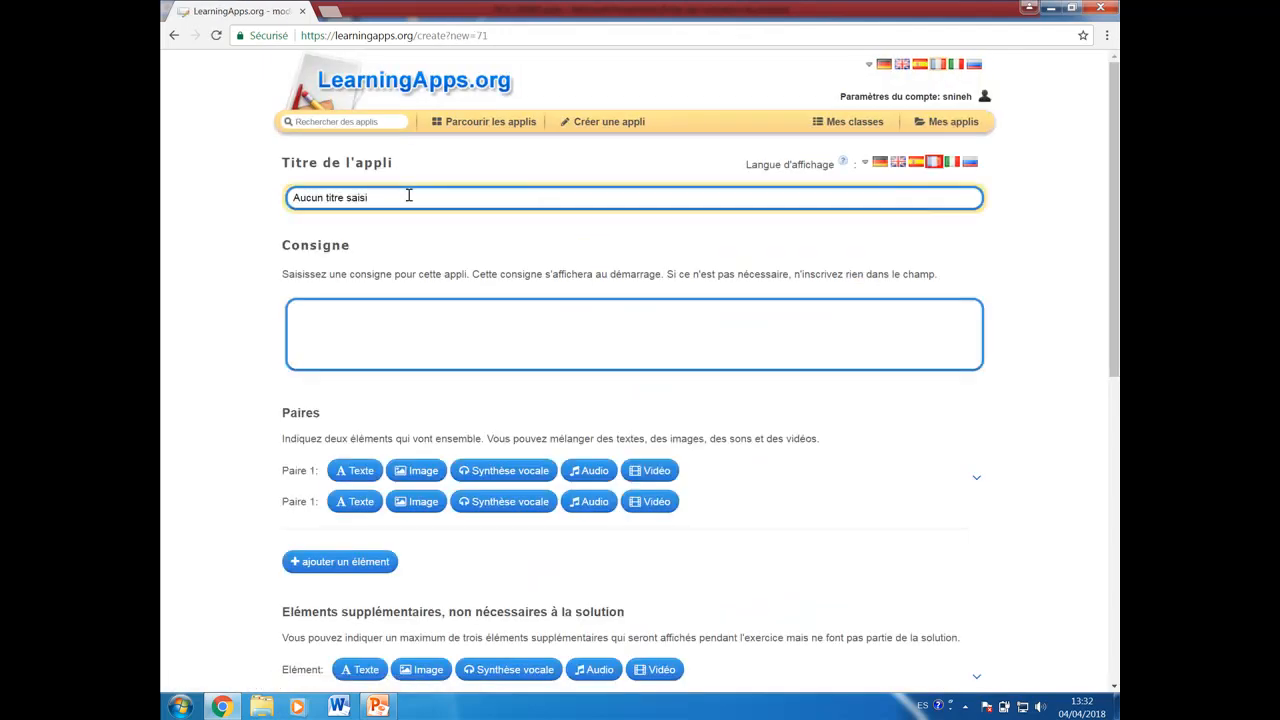
left_click_drag(408, 197, 240, 204)
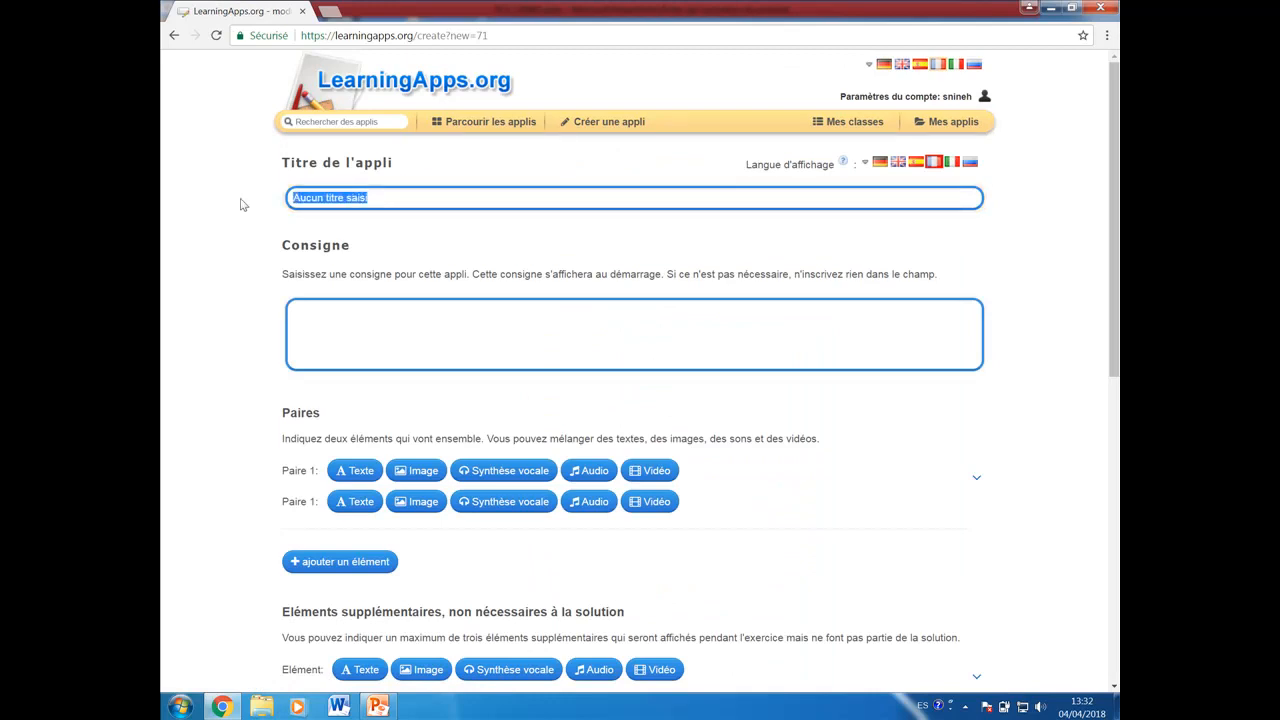
type("Classe")
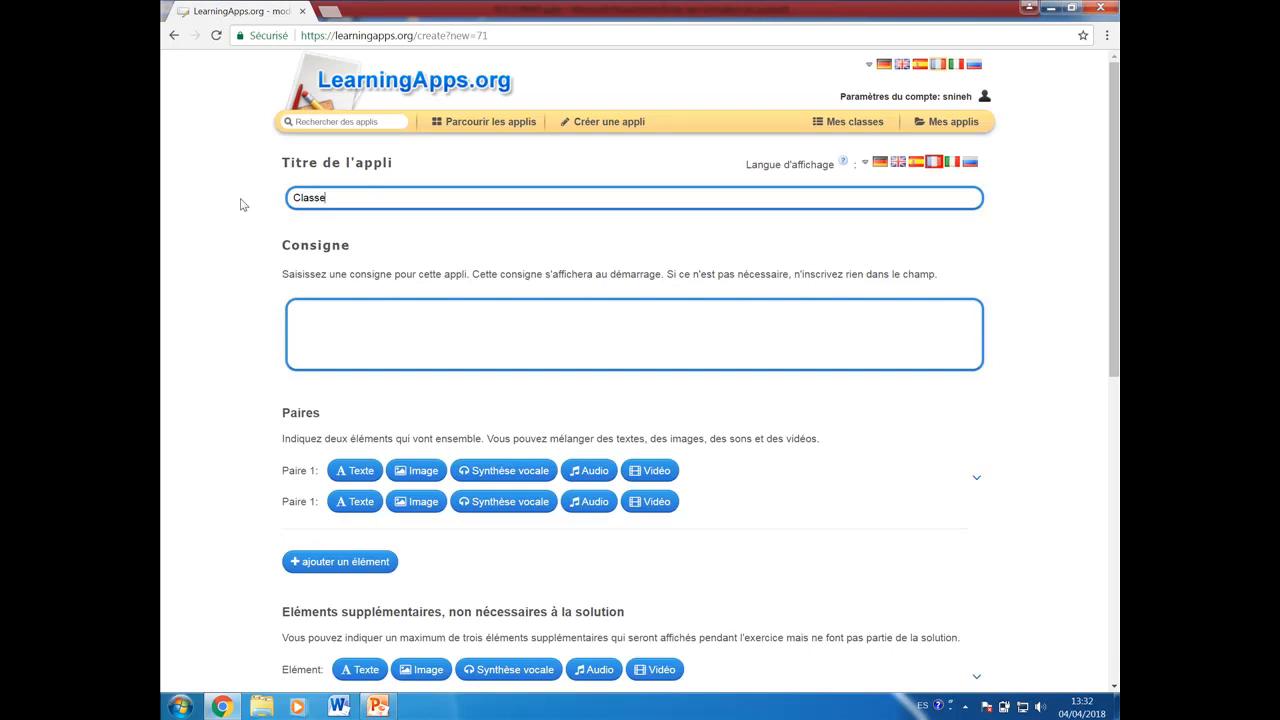
type("r par paire Math G3")
left_click(382, 305)
Step: Fill in the first pair with the text elements 1kg and 1000g
scroll(382, 305, "down", 3)
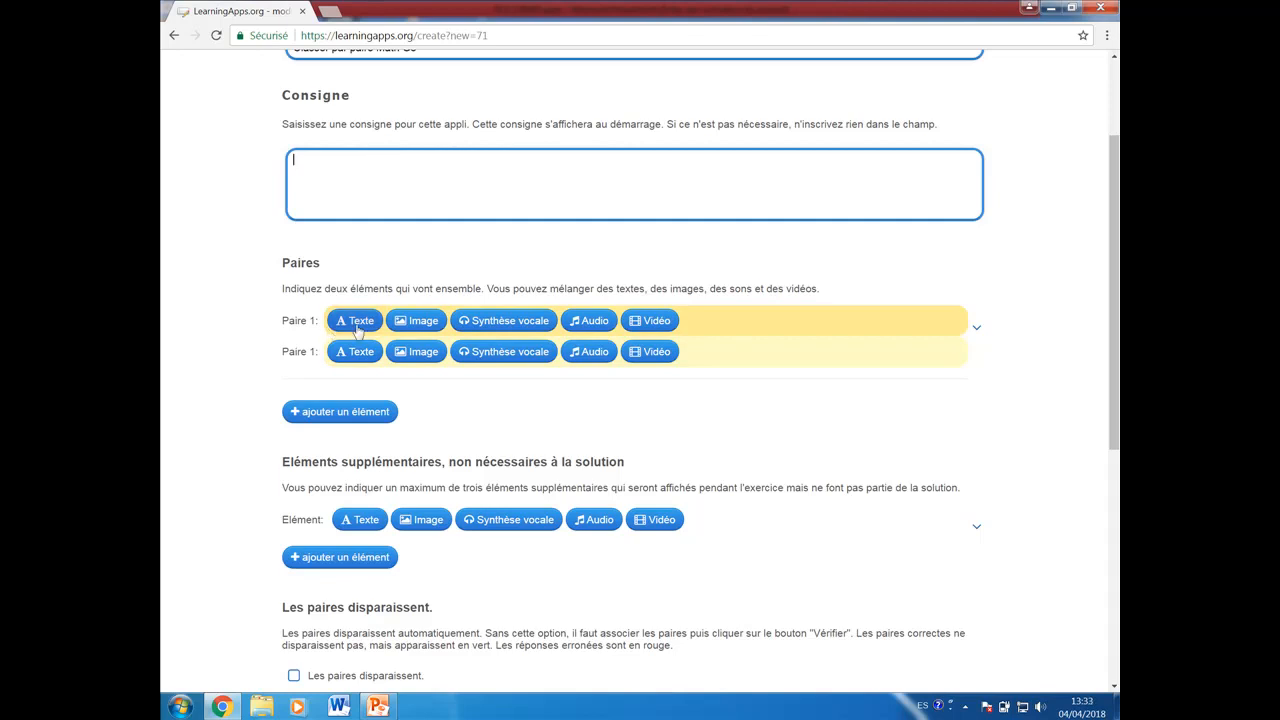
left_click(358, 325)
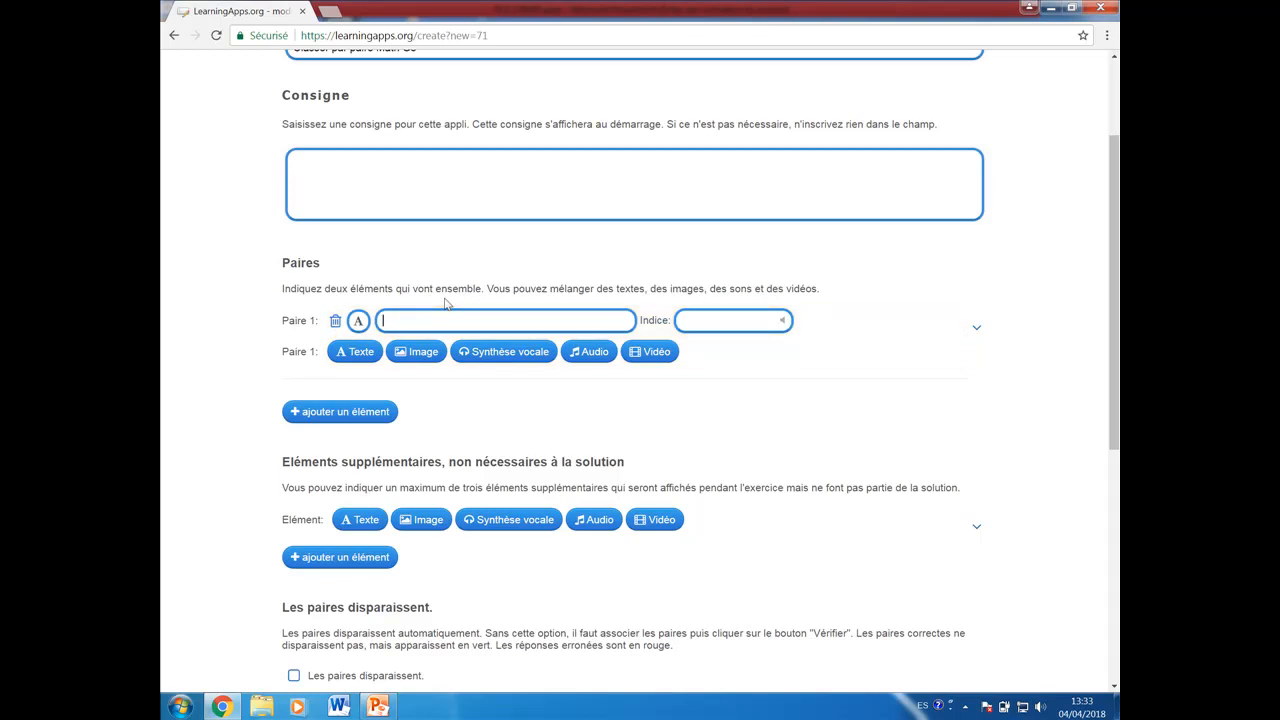
type("1kg")
left_click(355, 352)
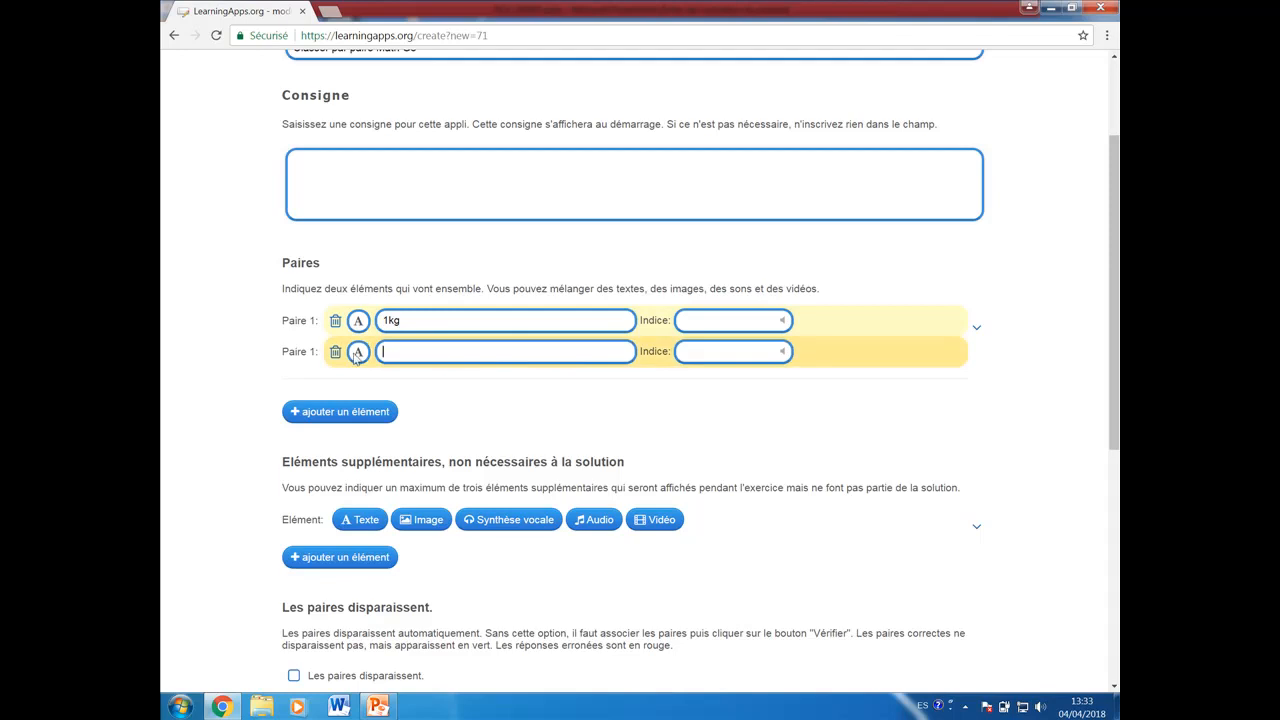
type("1000g")
Step: Add a second pair with the text elements 0.3kg and 300g
left_click(325, 411)
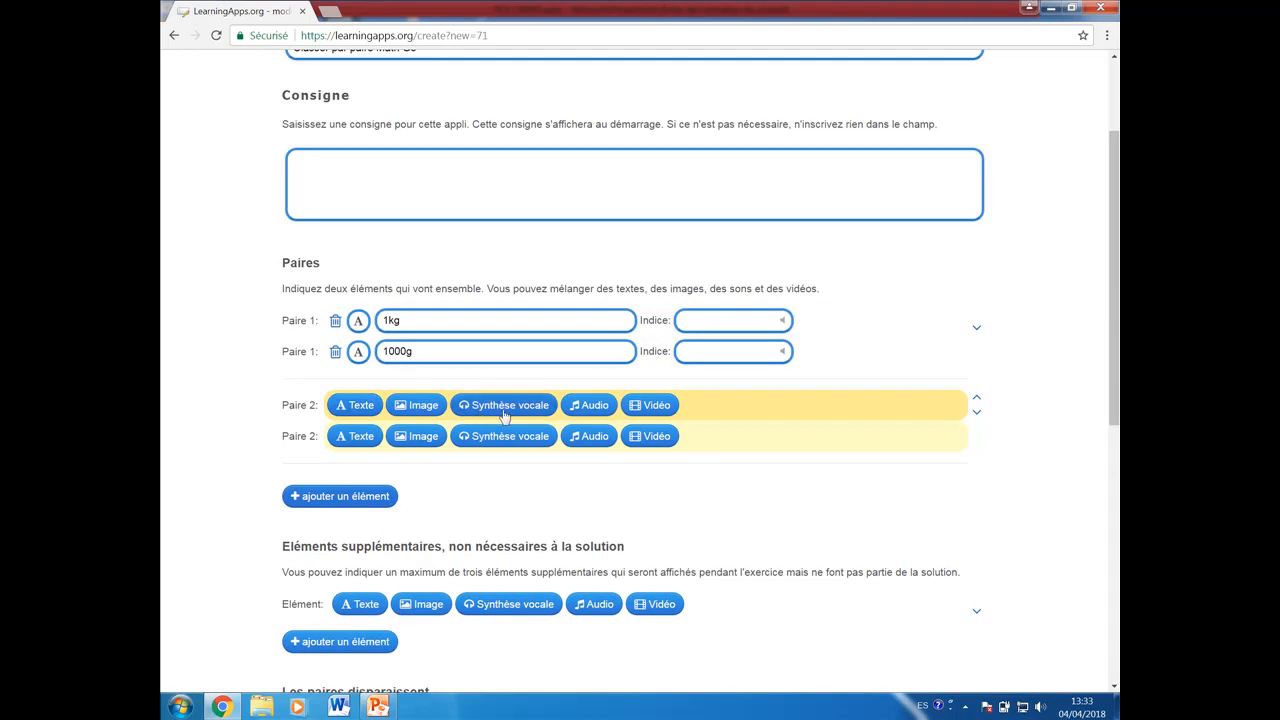
left_click(358, 409)
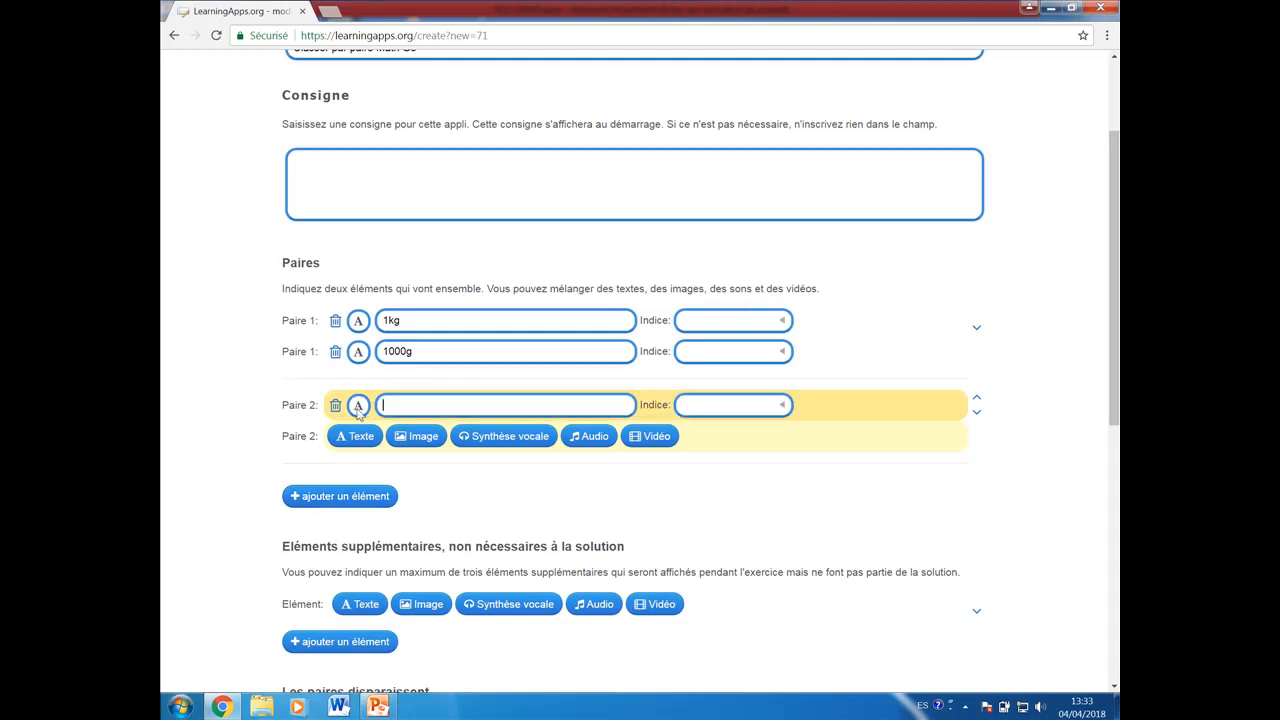
type("0.3kg")
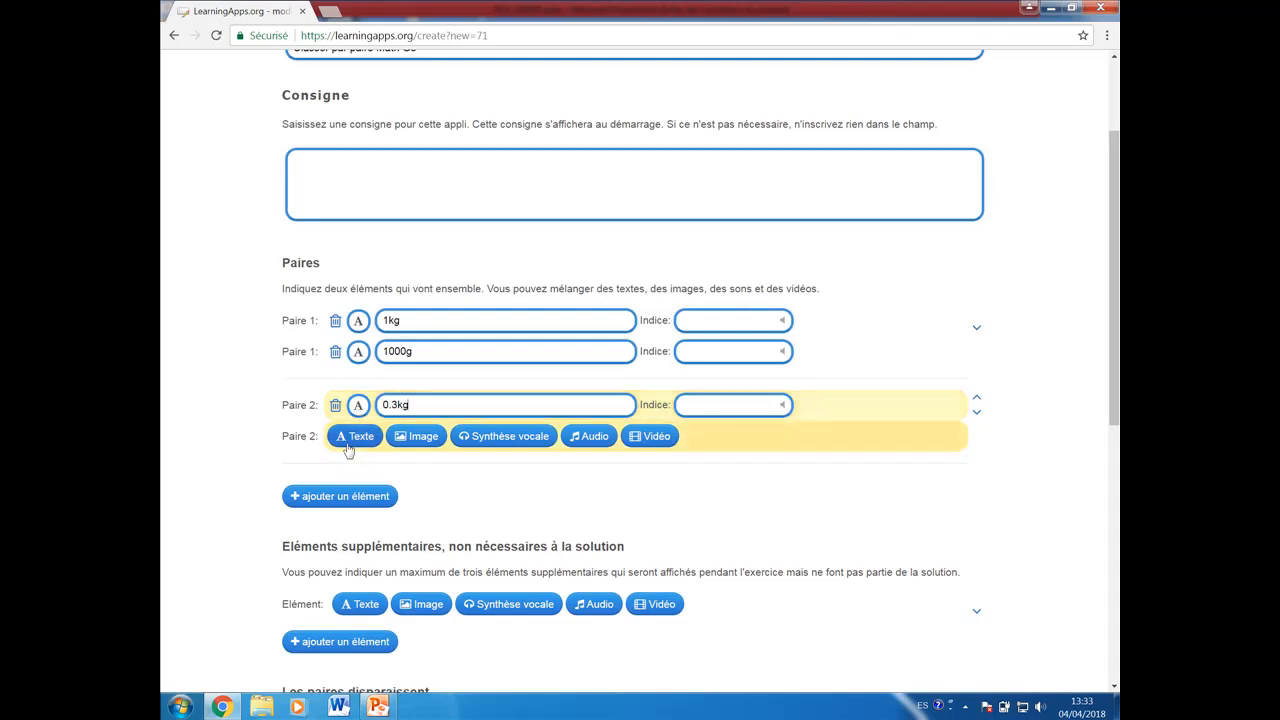
left_click(355, 437)
type("300 g")
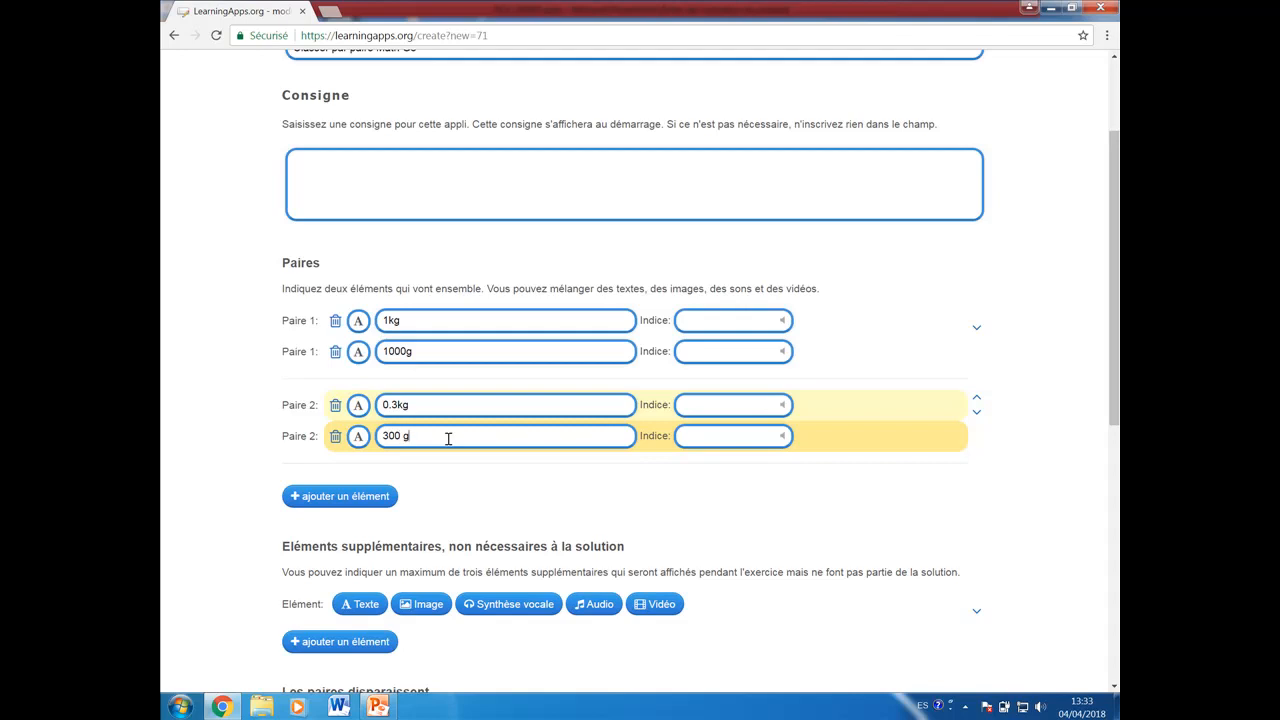
key("BackSpace")
Step: Add a third pair with the text elements 0.5kg and 500g
left_click(310, 496)
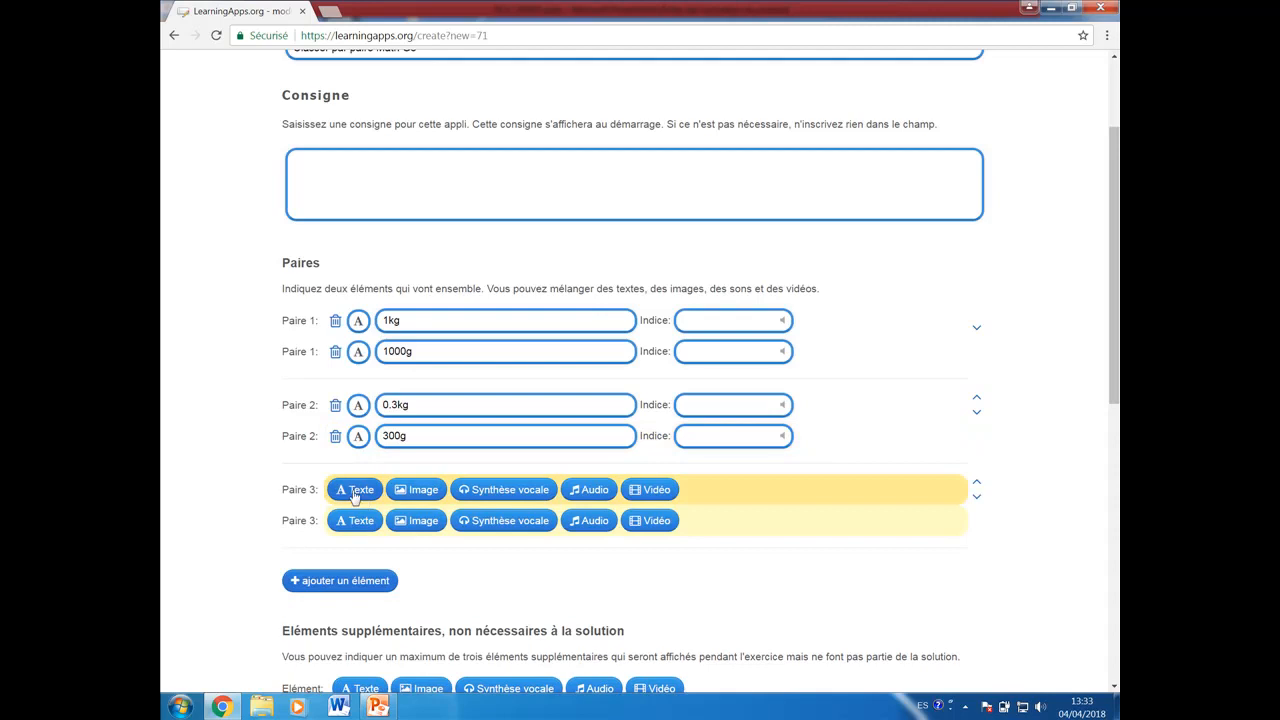
left_click(356, 490)
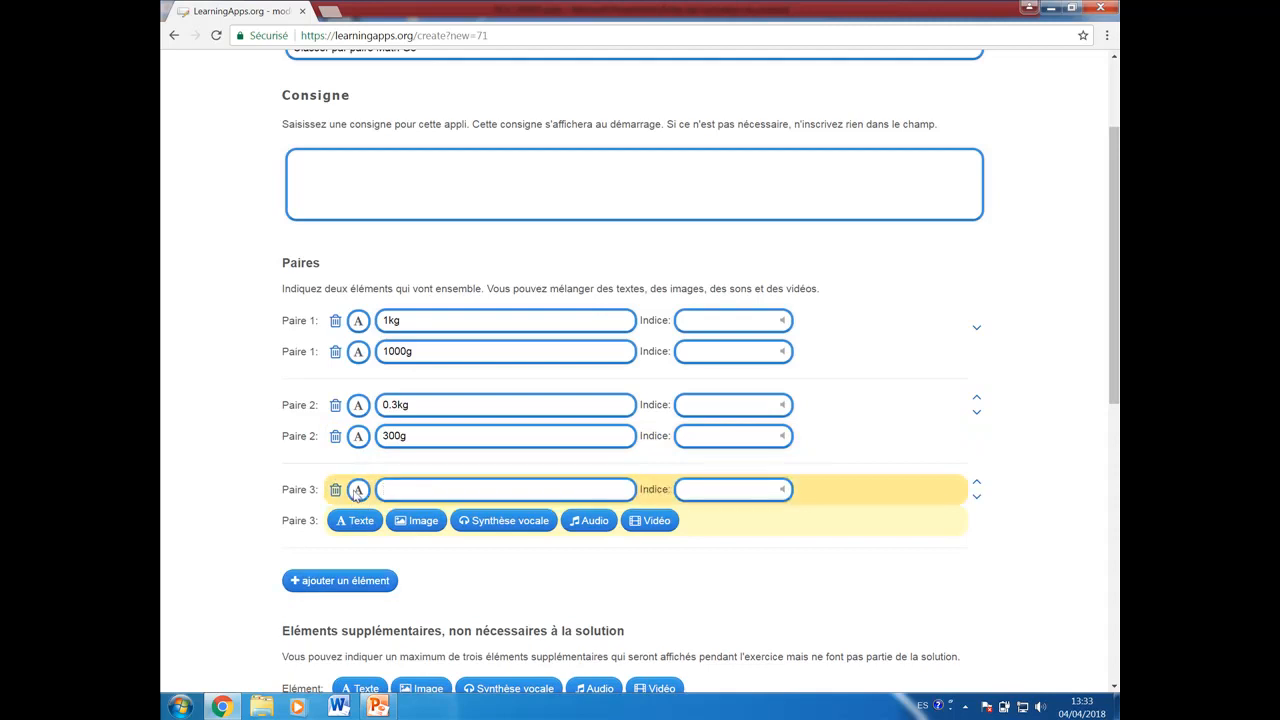
type("0.5kg")
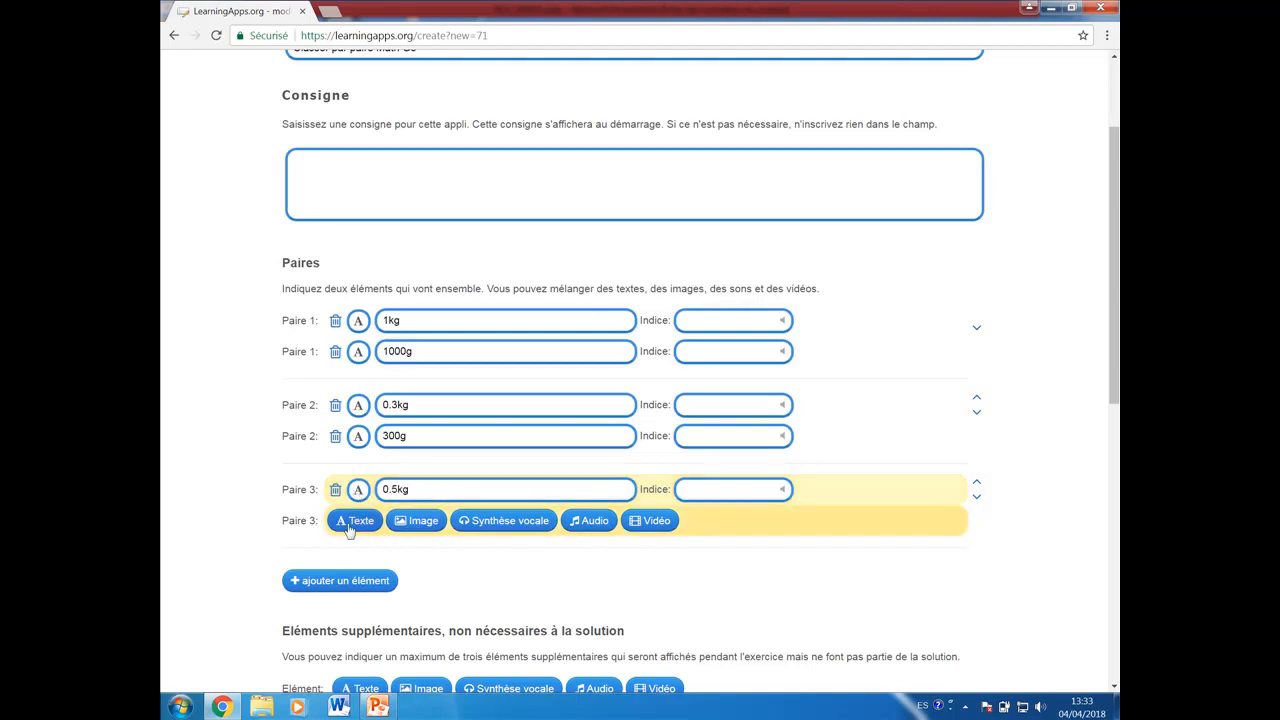
left_click(349, 528)
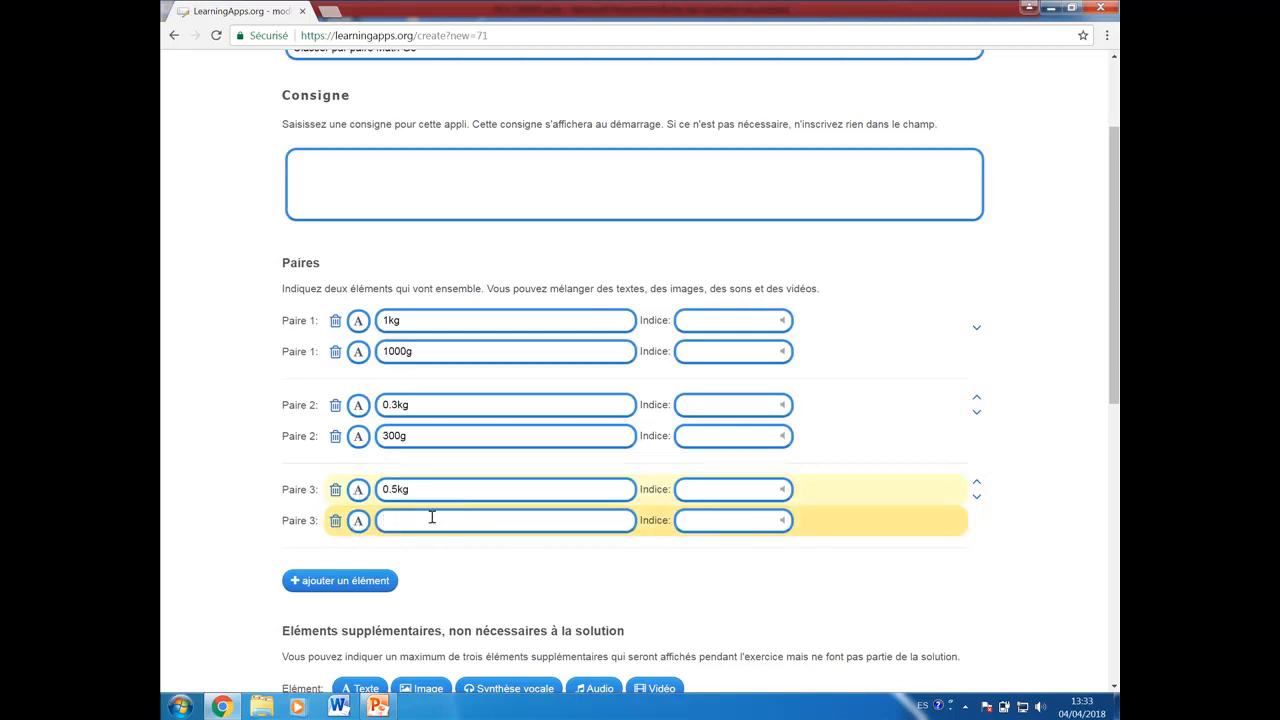
type("500g")
Step: Preview the app and test it by matching 0.5kg with 500g, 1kg with 1000g, and 300g with 0.3kg
scroll(432, 517, "down", 1)
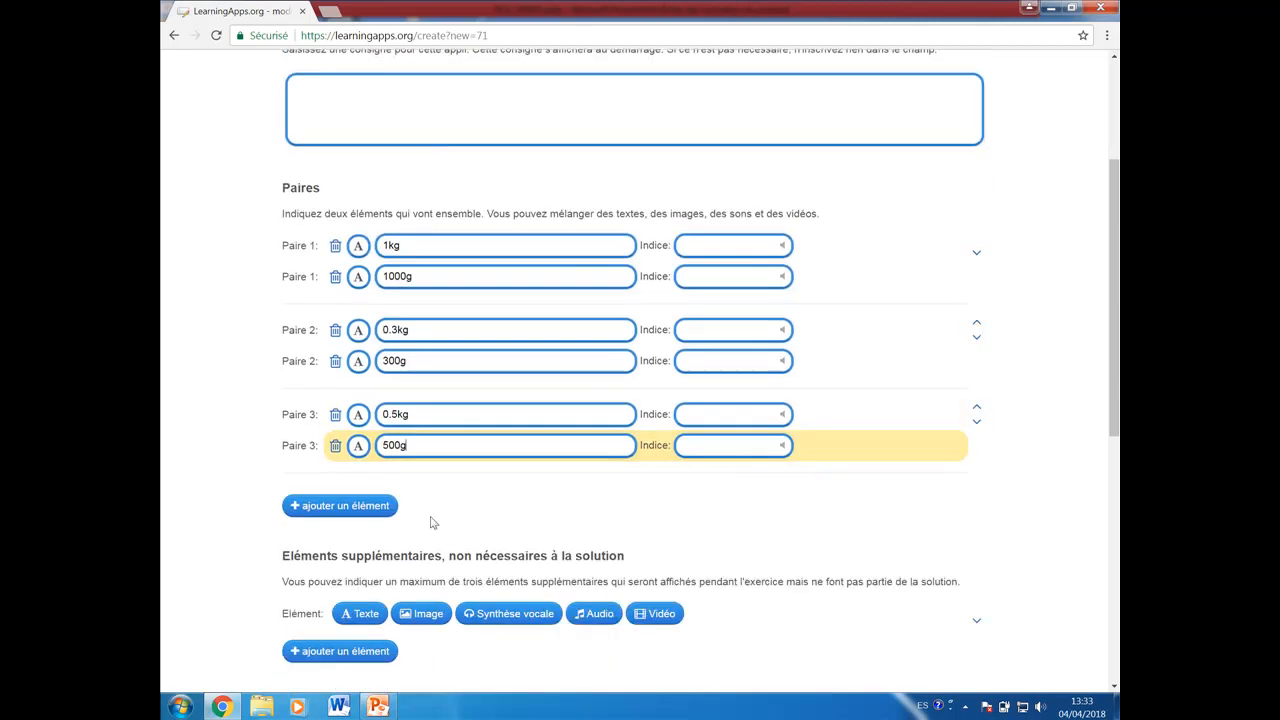
scroll(432, 520, "down", 1)
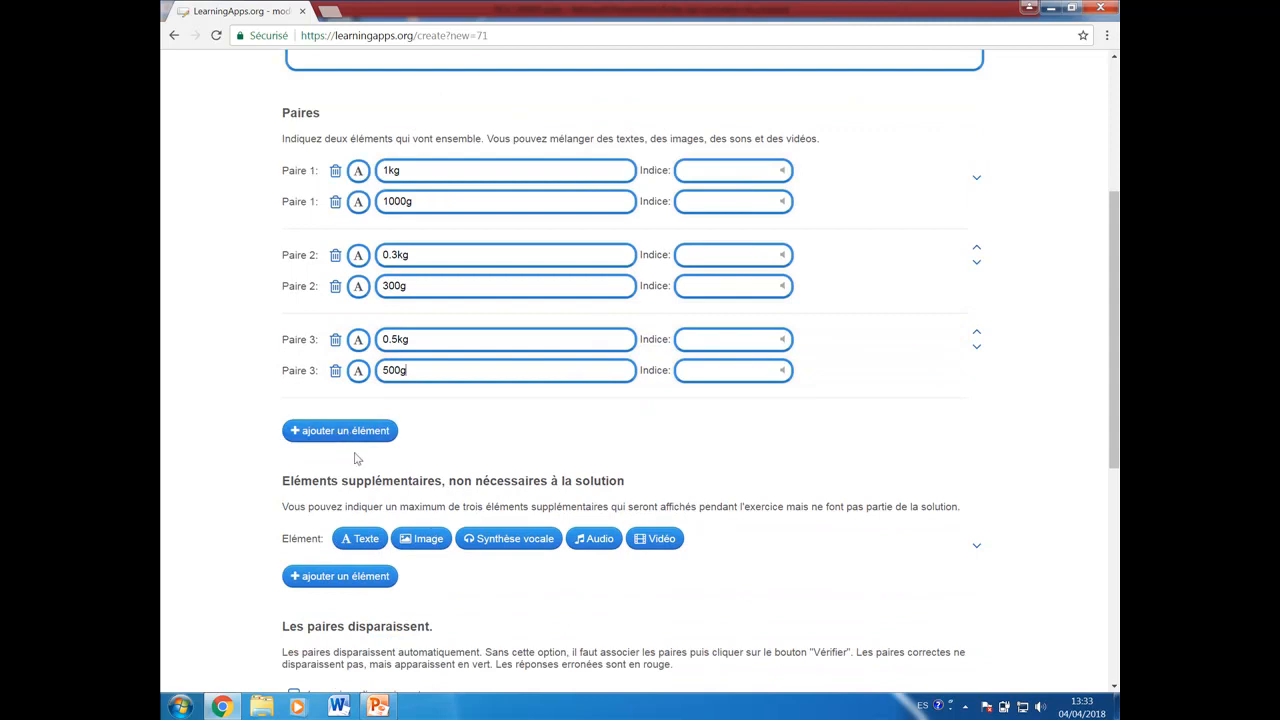
scroll(480, 595, "down", 3)
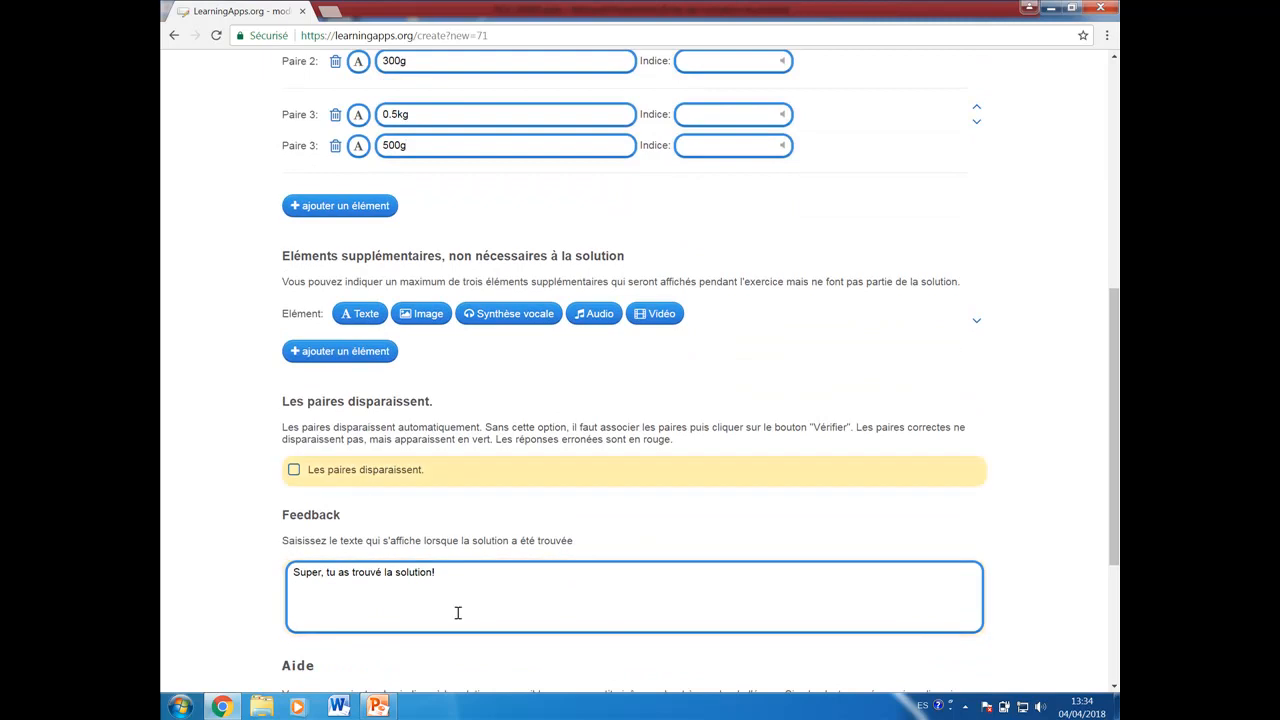
double_click(411, 596)
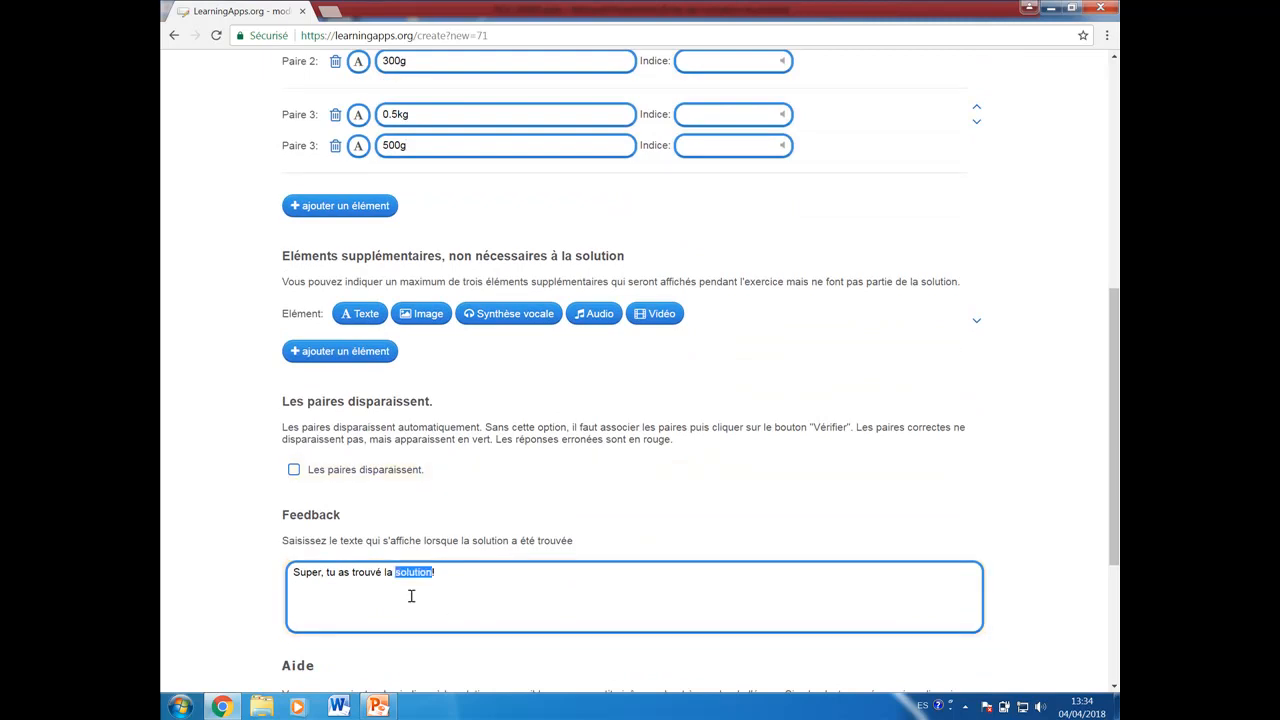
scroll(411, 596, "down", 2)
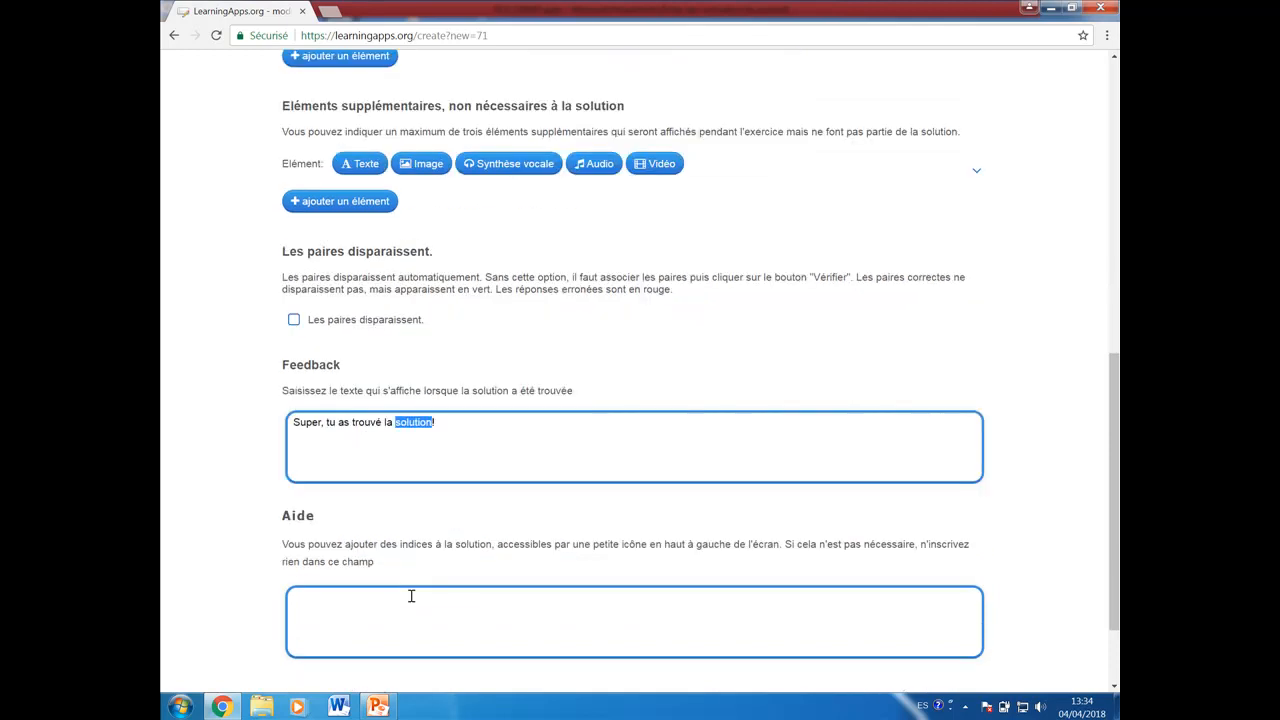
scroll(411, 596, "down", 1)
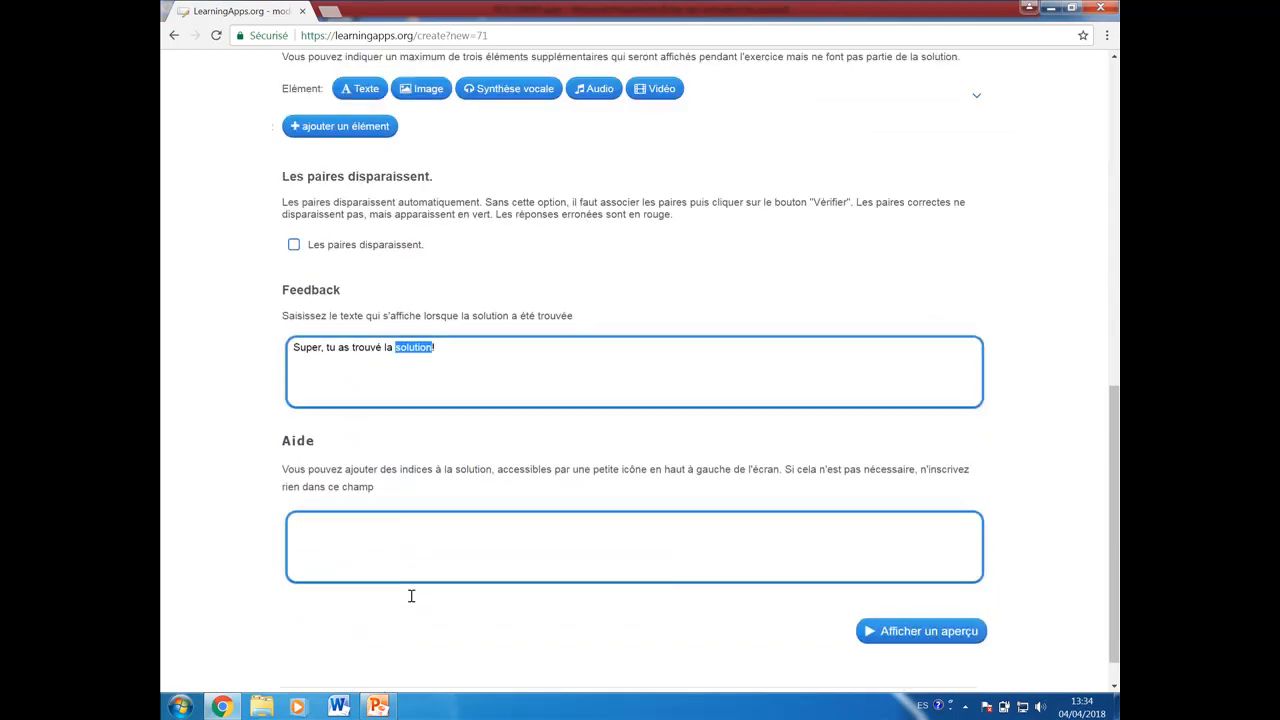
left_click(913, 632)
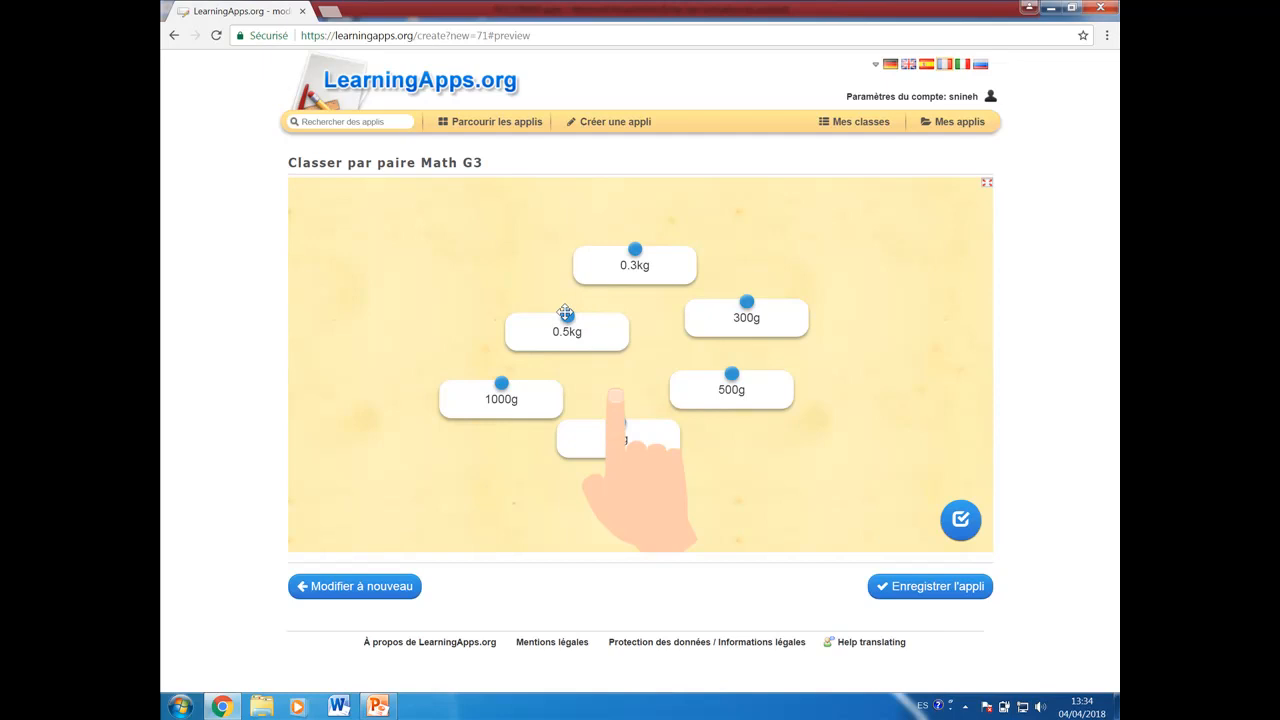
left_click_drag(566, 315, 731, 412)
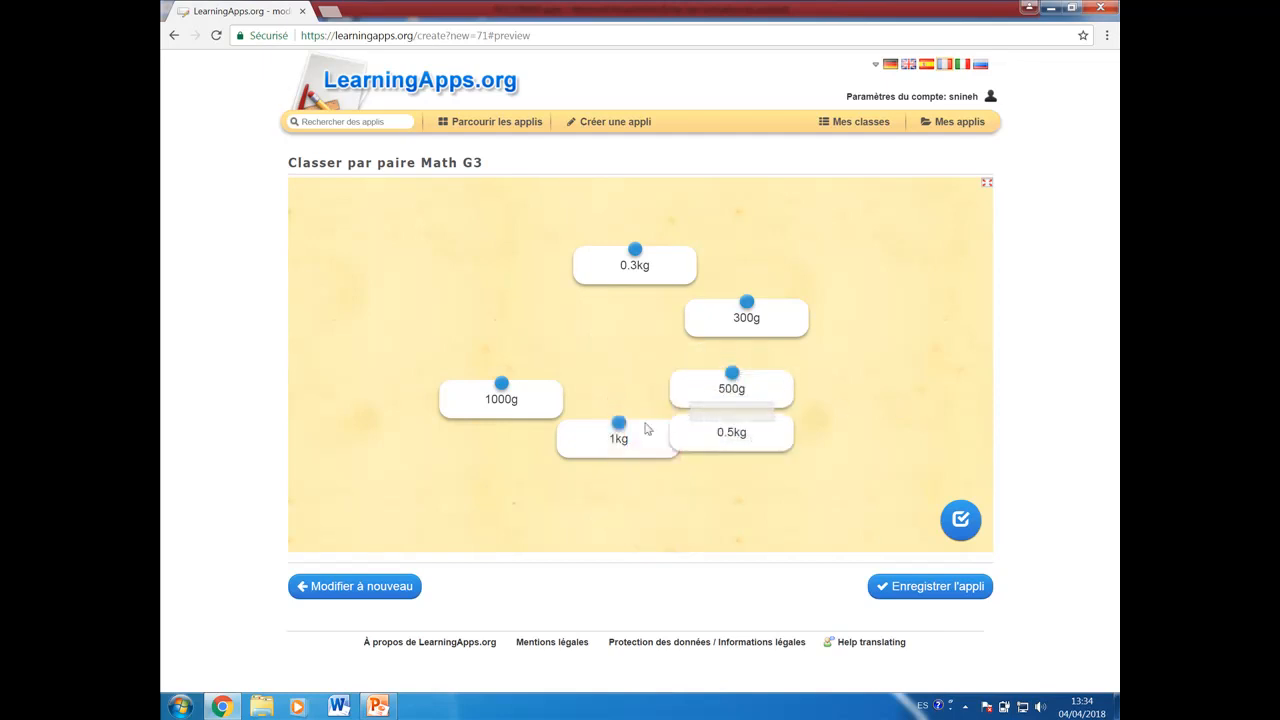
left_click_drag(618, 424, 505, 398)
left_click_drag(747, 303, 635, 292)
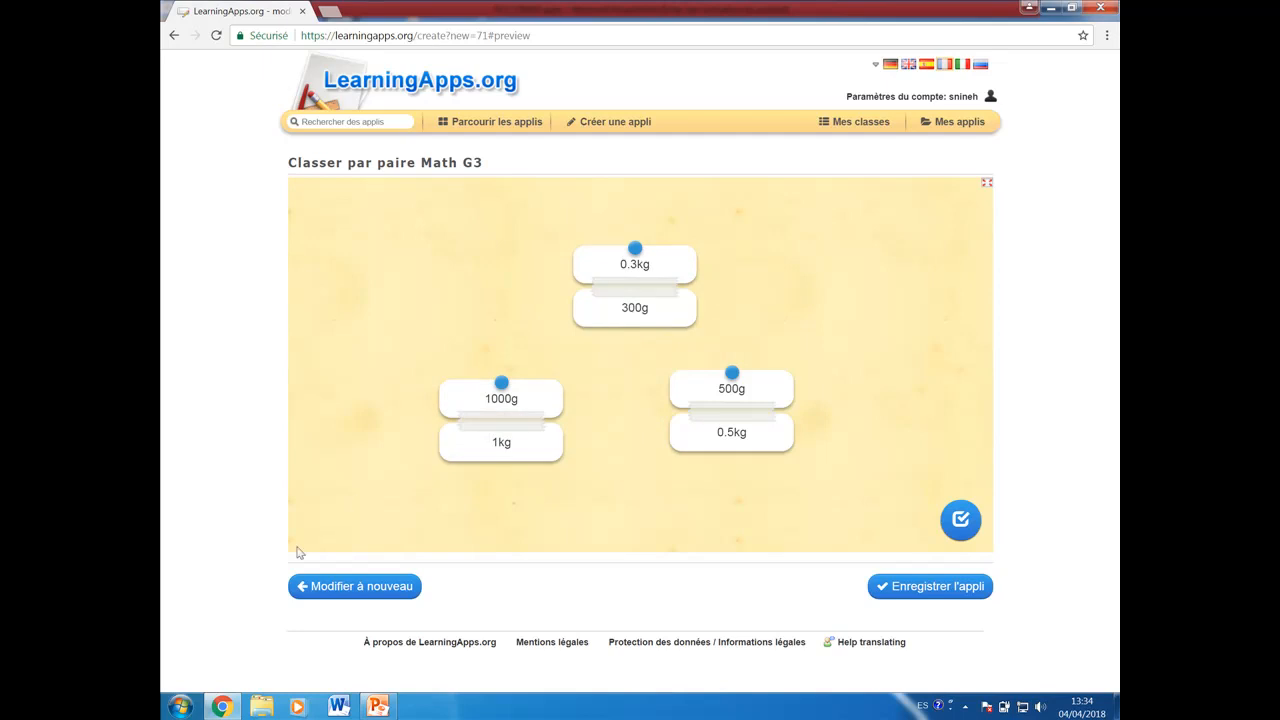
Step: Return to editing, enable the Les paires disparaissent option, and preview the app again
left_click(356, 590)
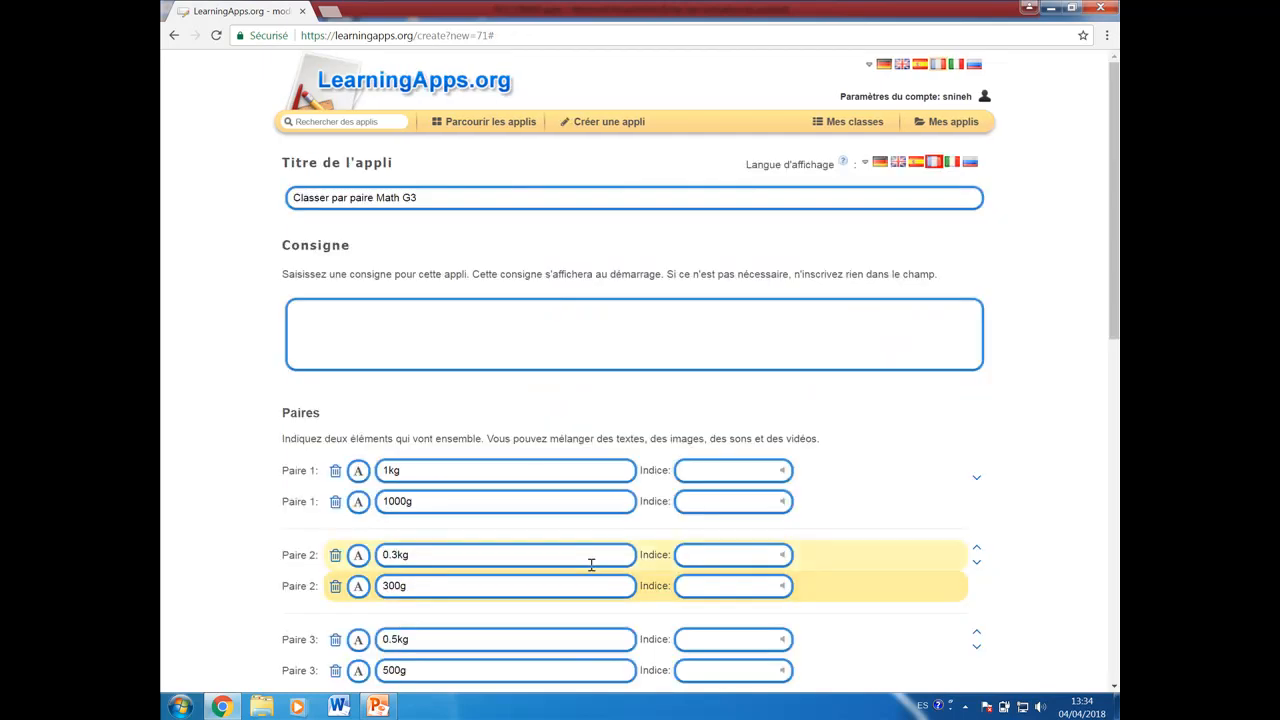
scroll(591, 566, "down", 10)
left_click(293, 244)
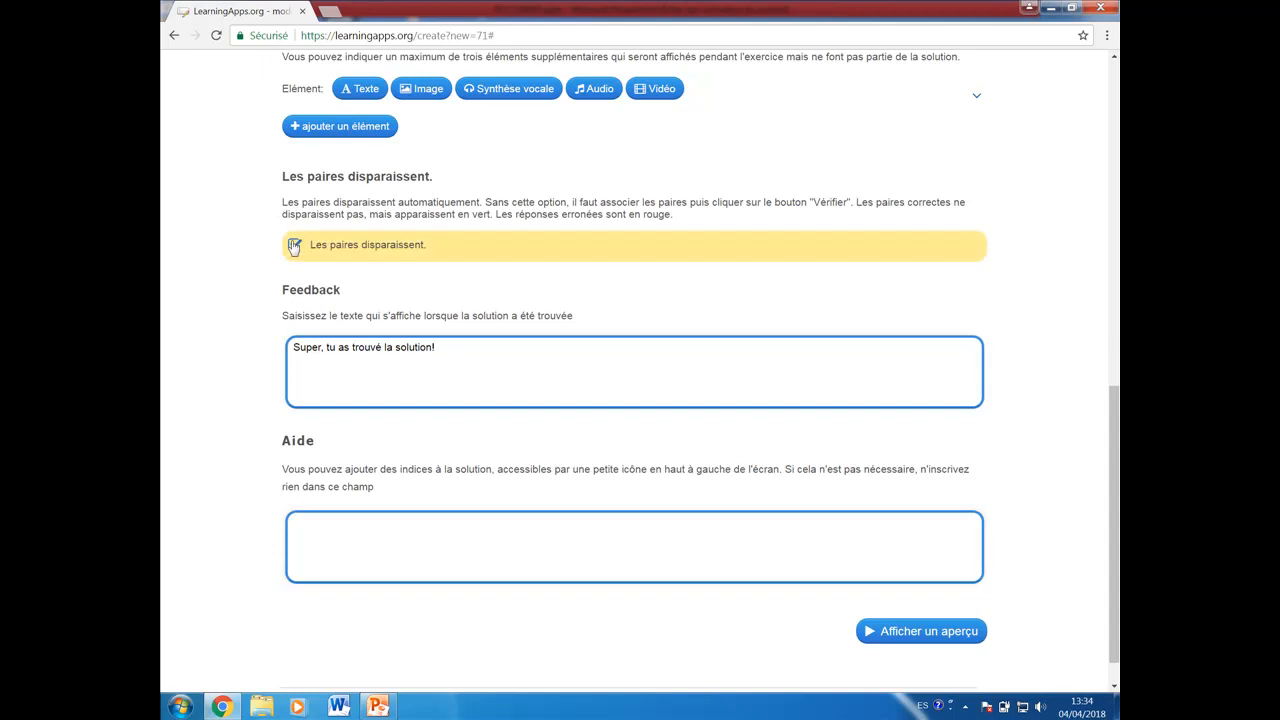
left_click(934, 634)
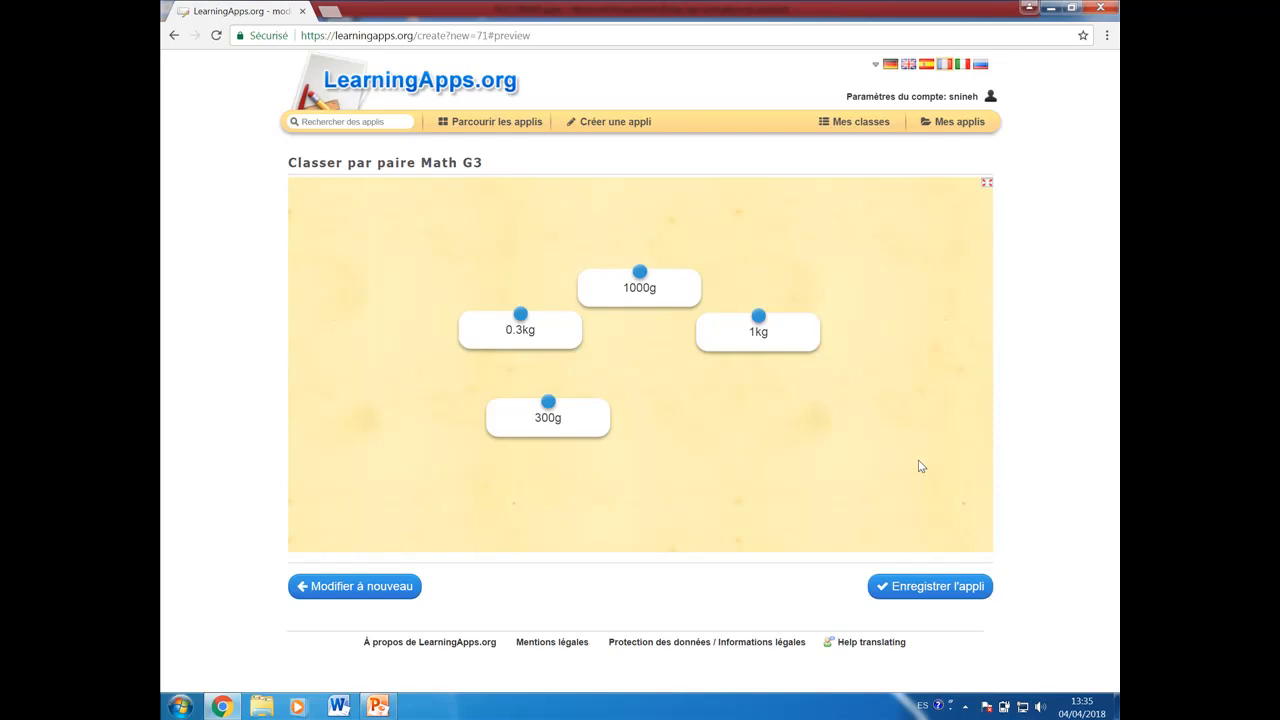
Step: Reopen the app for editing and choose Français as its display language
left_click(363, 593)
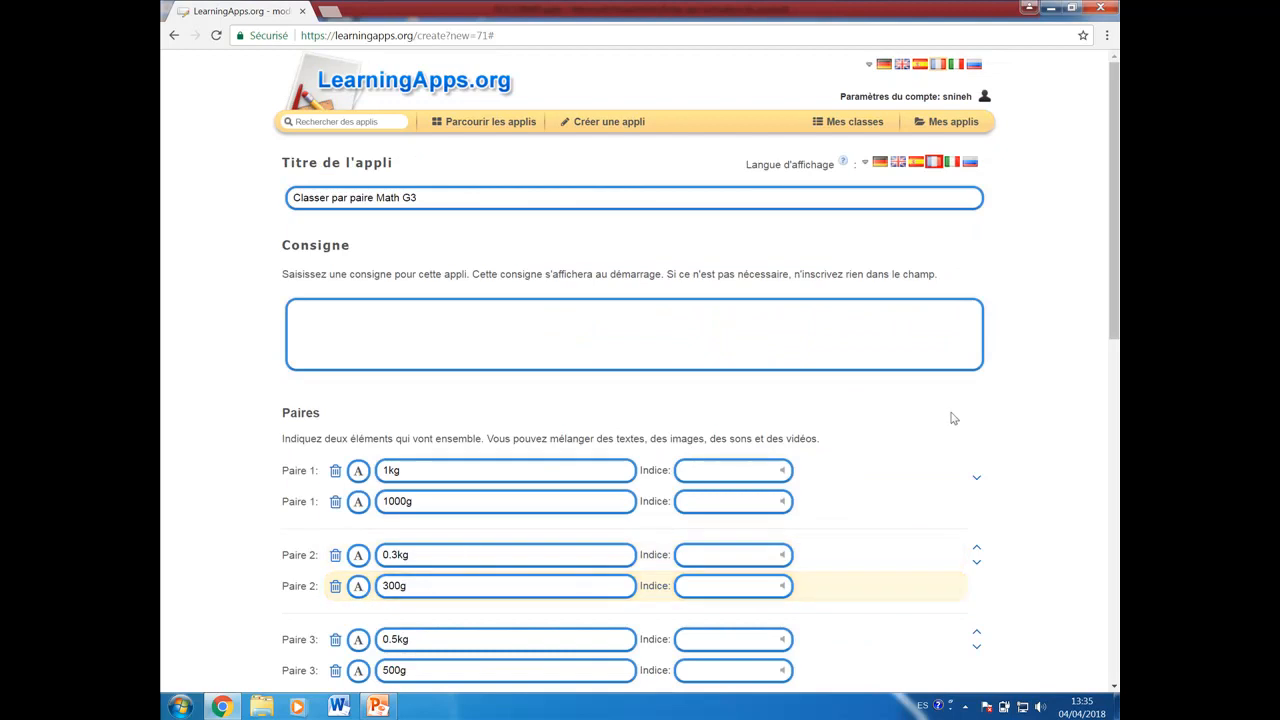
left_click(866, 164)
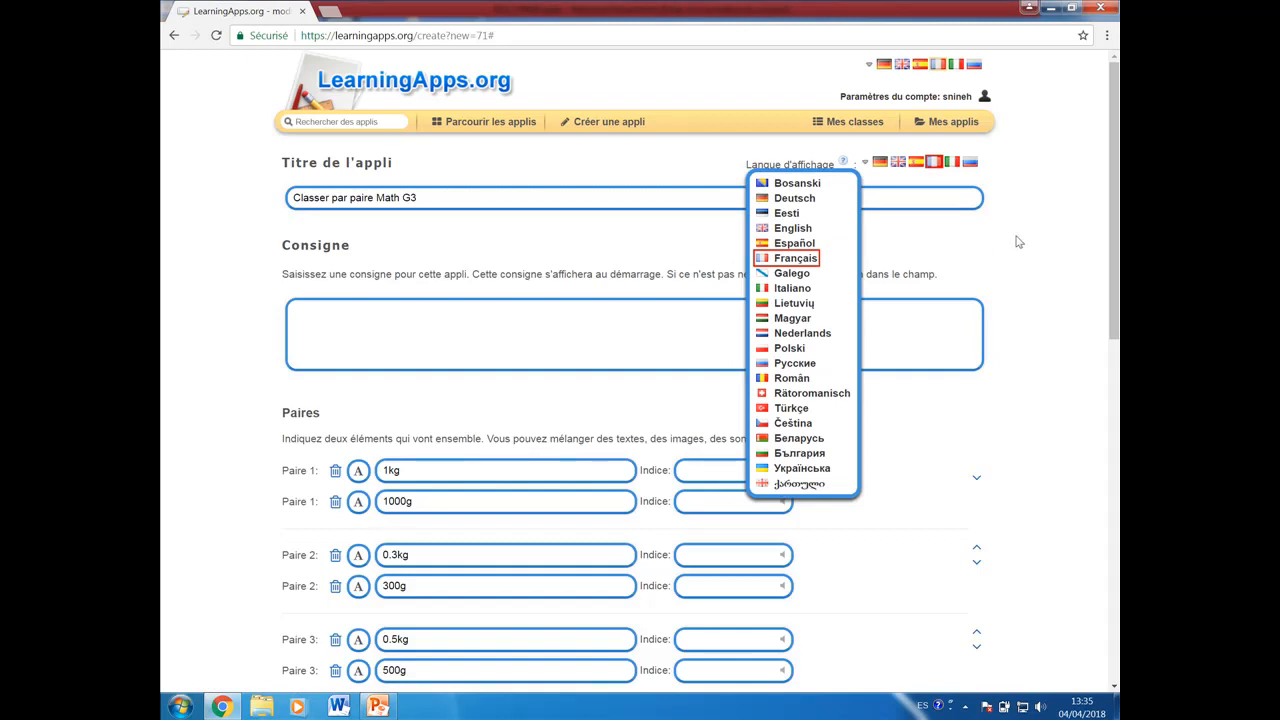
left_click(535, 195)
left_click(780, 262)
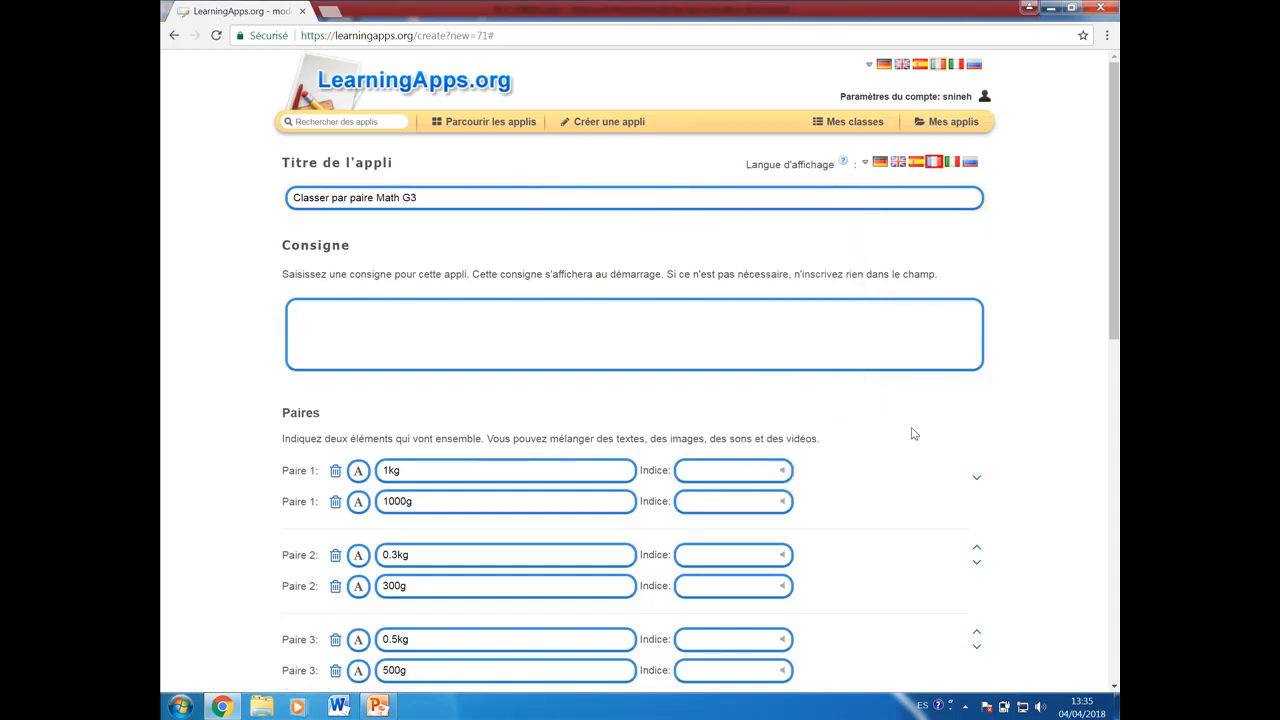
Step: Preview the finished matching app and save it
scroll(912, 451, "down", 4)
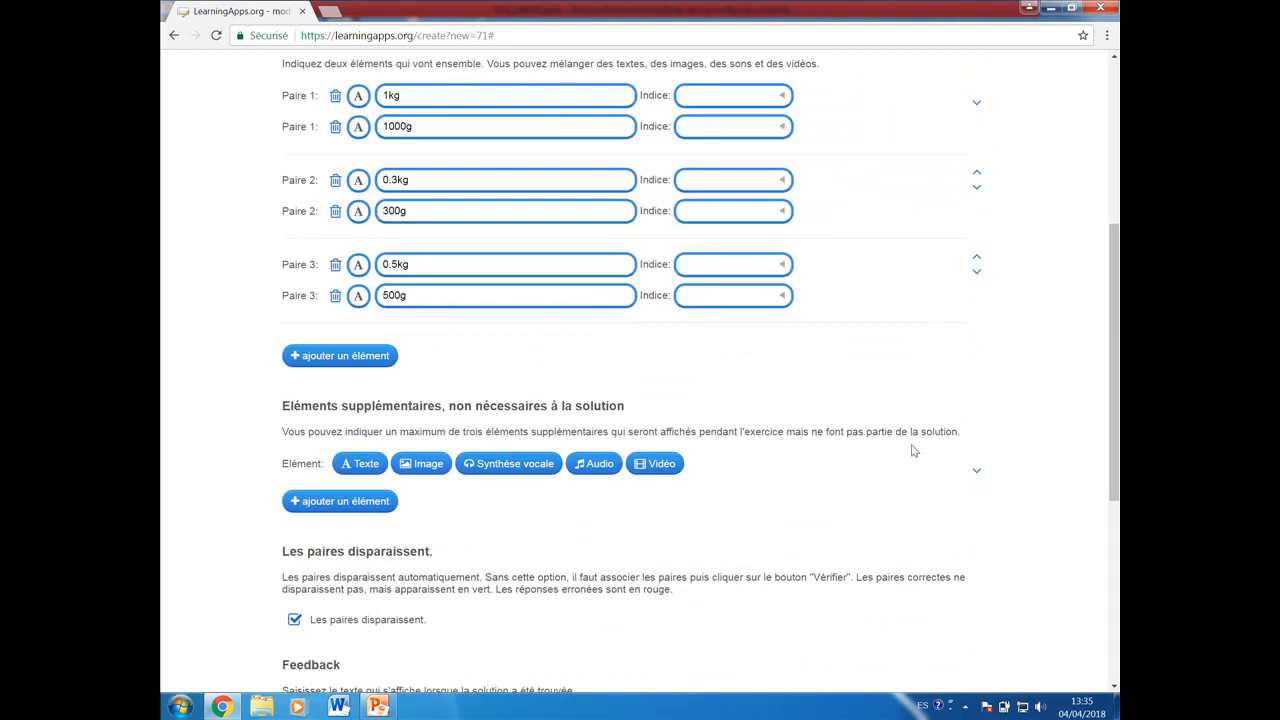
scroll(912, 451, "down", 4)
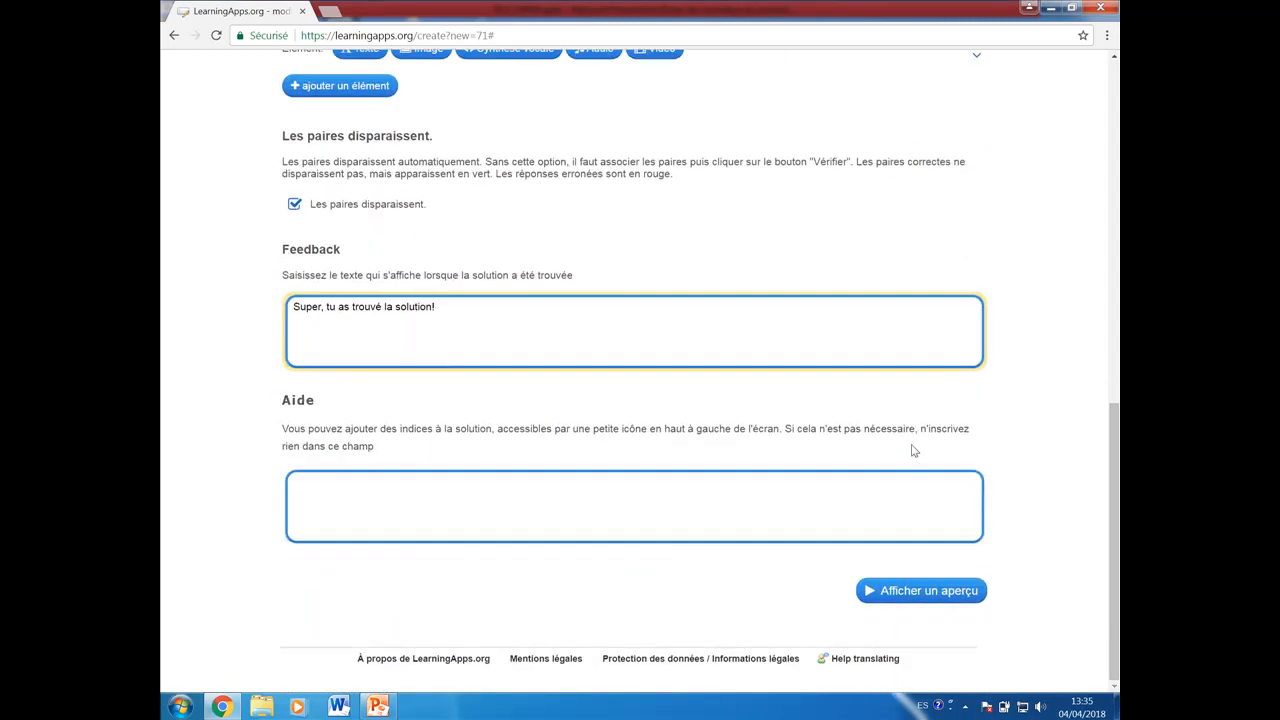
left_click(928, 588)
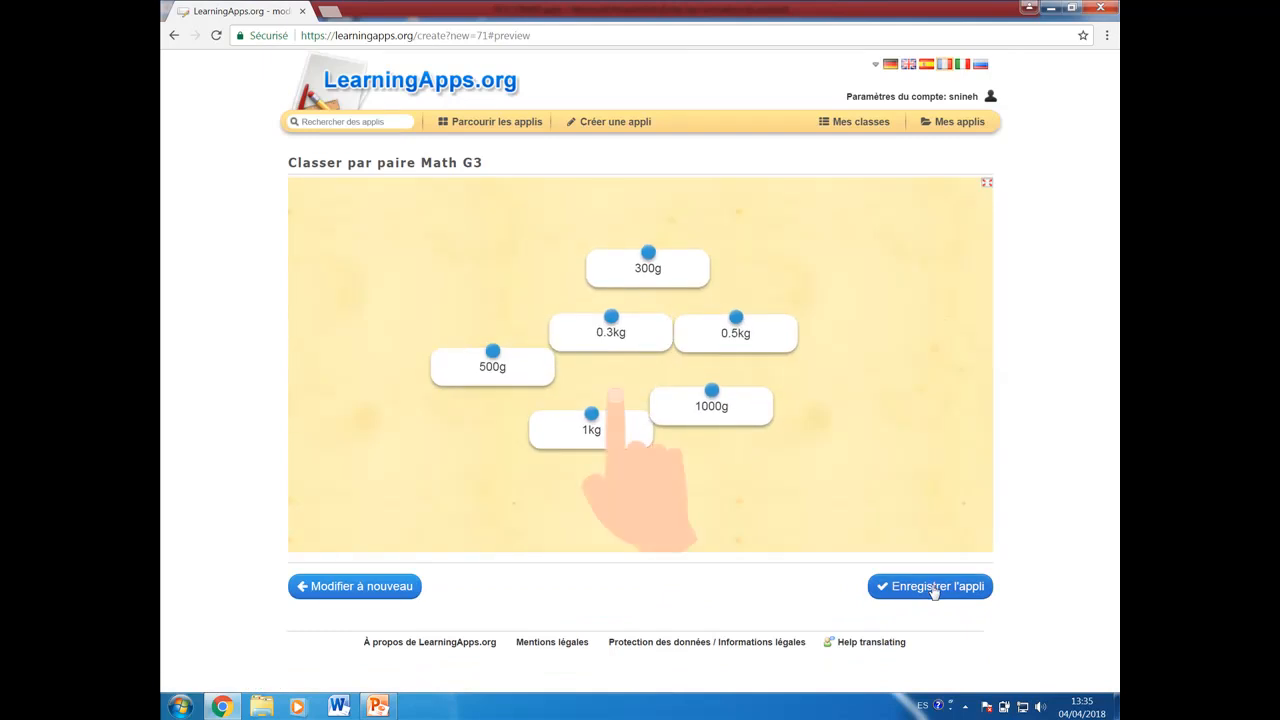
left_click(933, 590)
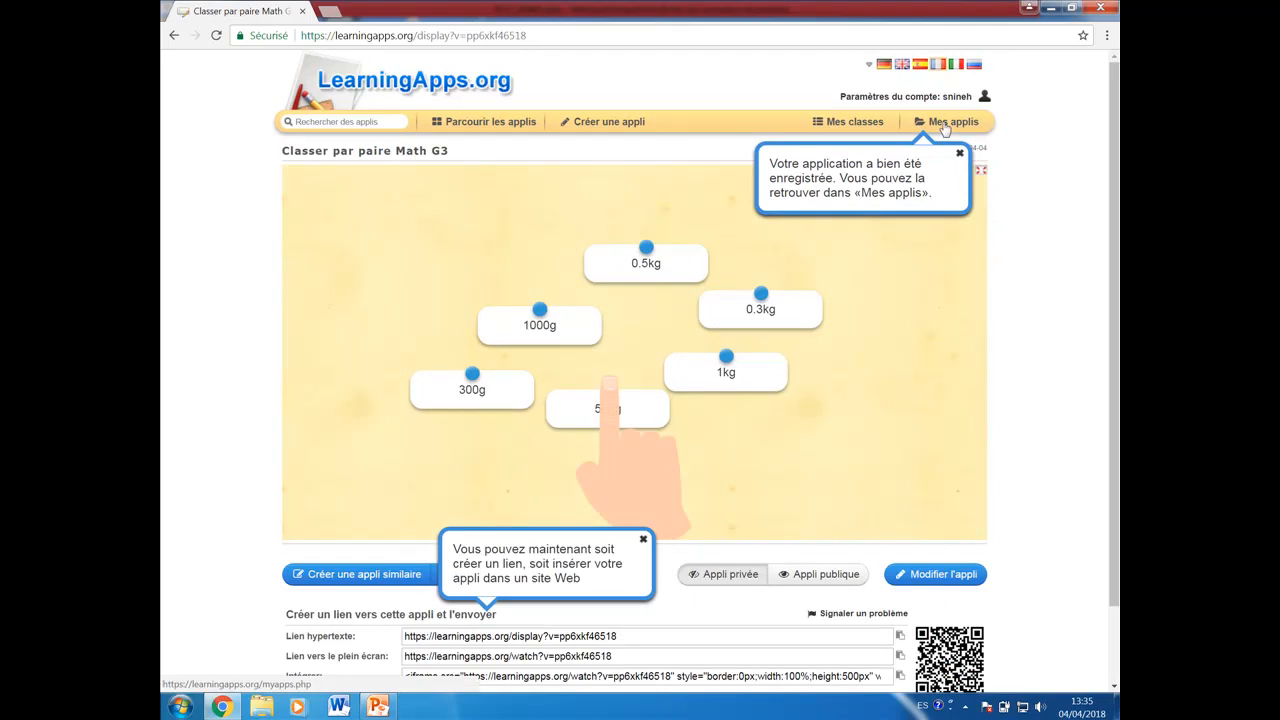
Step: Open the Mes applis collection and examine the new-folder option, the saved apps and the sharing link
left_click(944, 128)
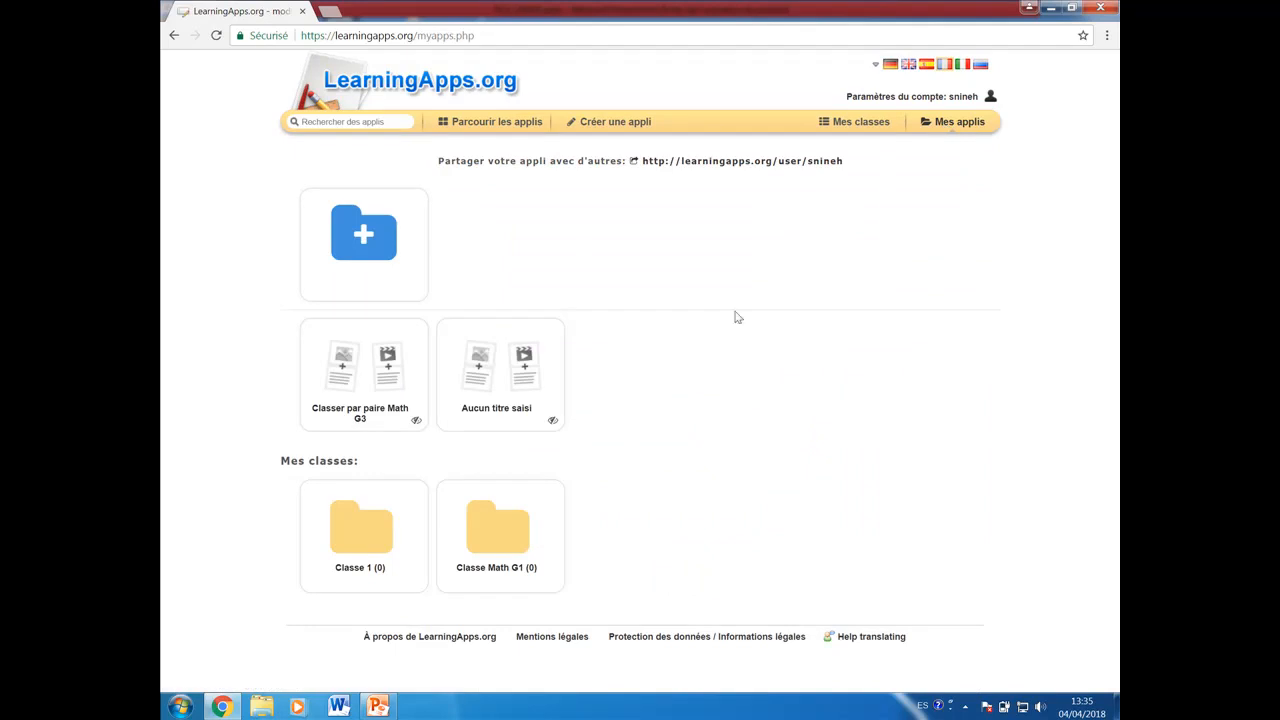
mouse_move(326, 236)
mouse_move(323, 418)
left_click_drag(848, 162, 766, 170)
Step: Create a new class named Classe Math G3
left_click(843, 124)
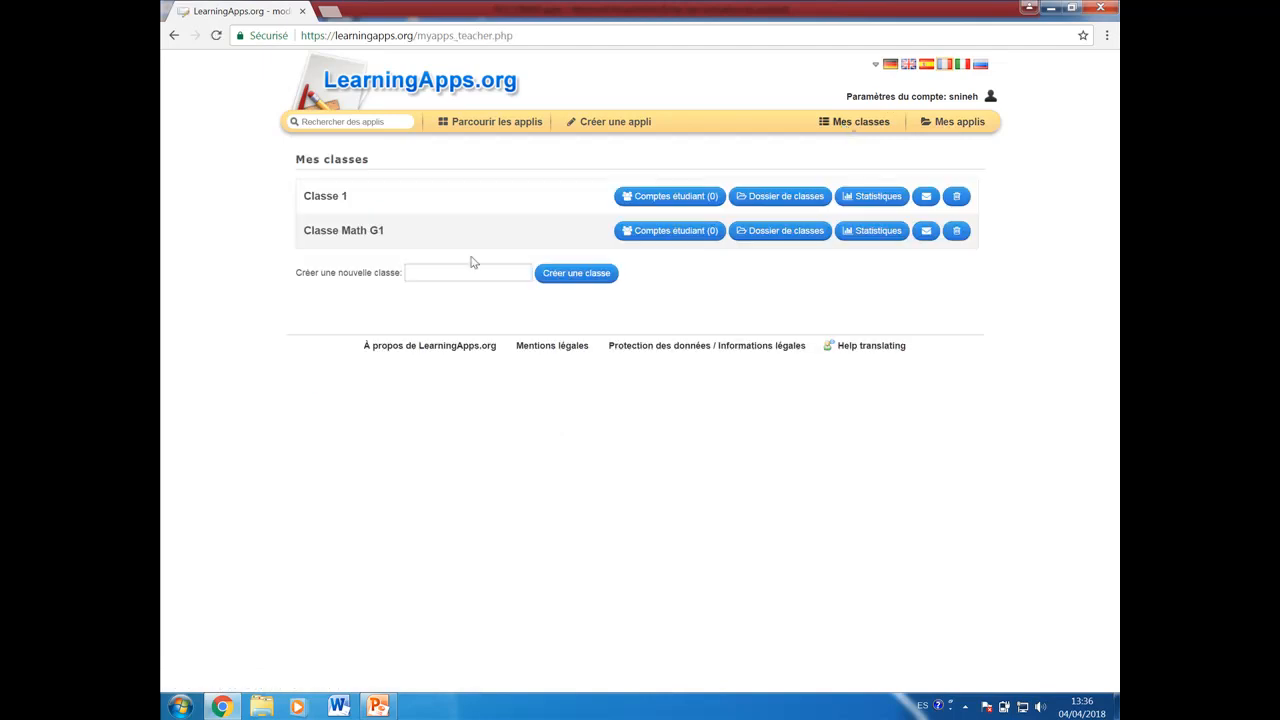
left_click(441, 272)
type("Classe Math G3")
left_click(579, 277)
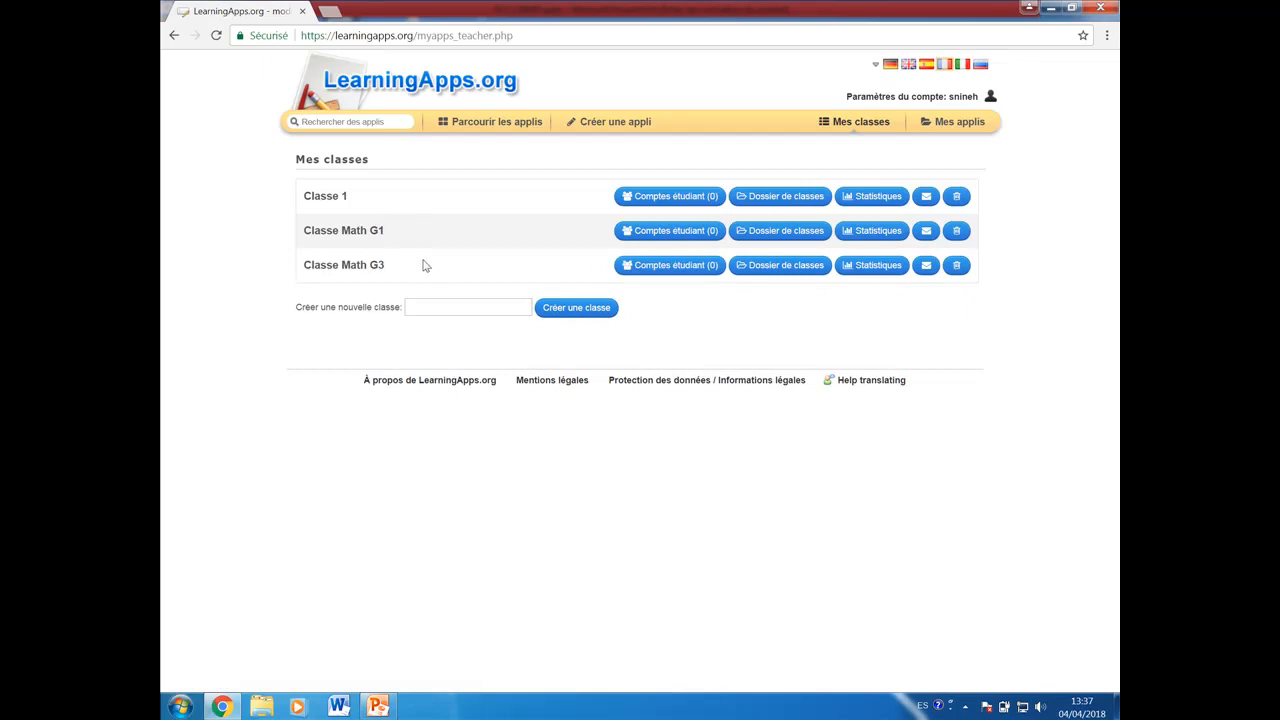
Step: Start creating student accounts for Classe Math G3 and enter the first student's first and last names
left_click(683, 272)
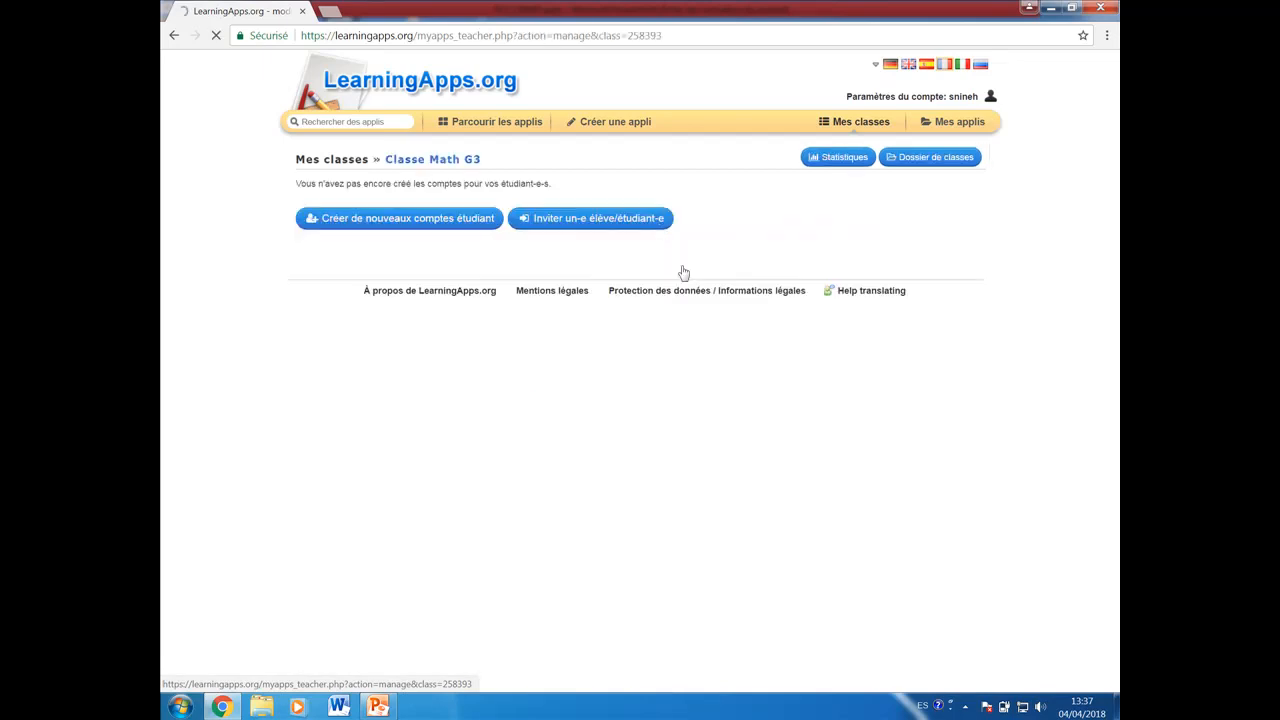
left_click(397, 220)
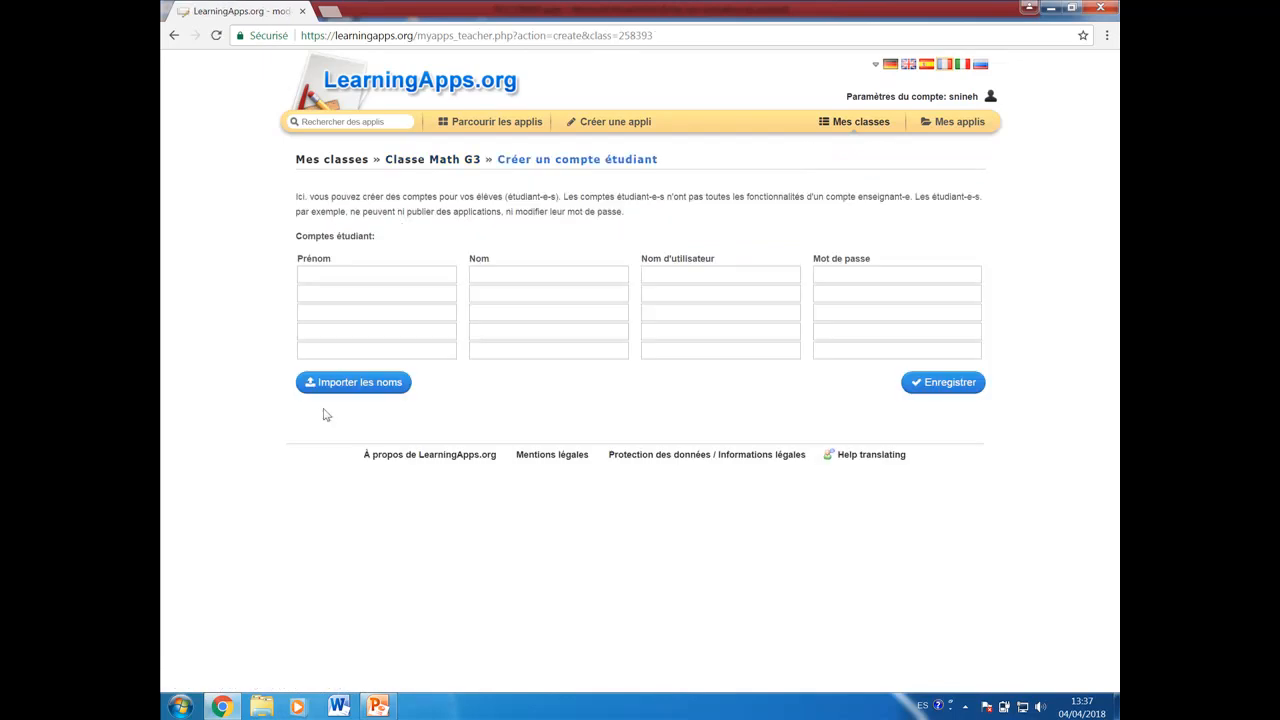
left_click(383, 273)
key("Tab")
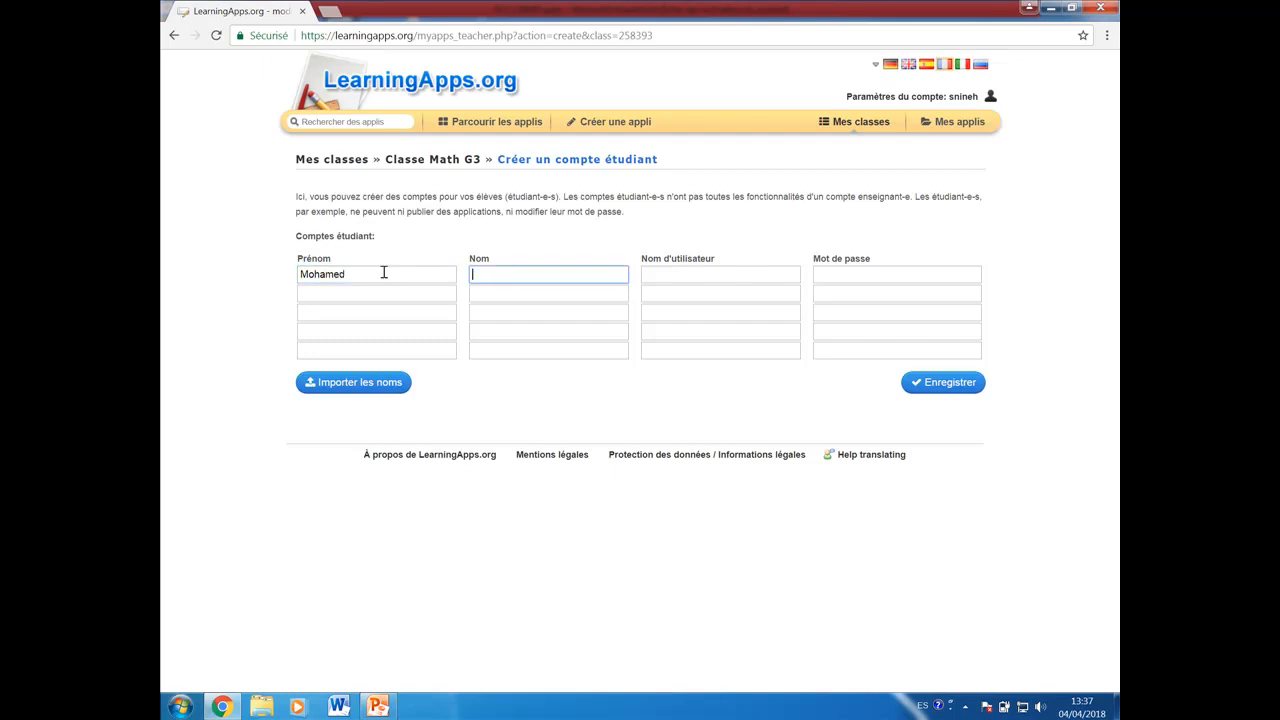
key("Return")
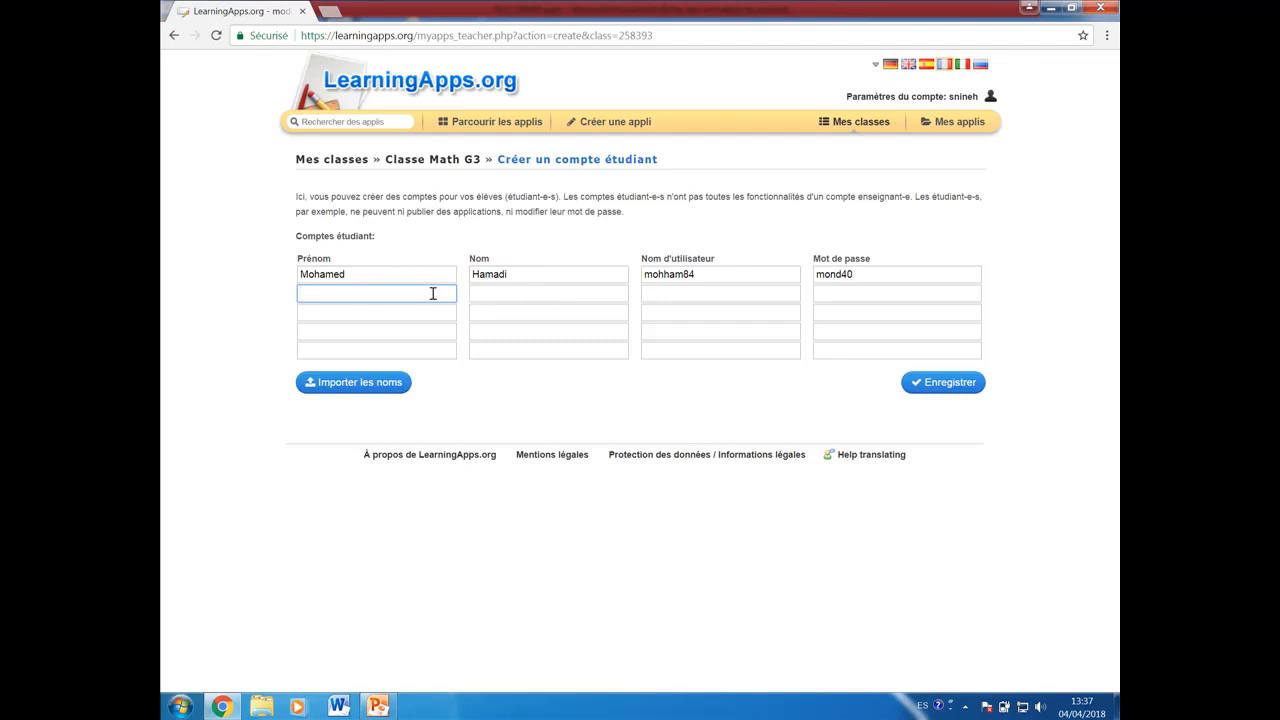
Step: Check the first student's username and password fields, and enter the second student's first and last names in the next row
left_click(715, 274)
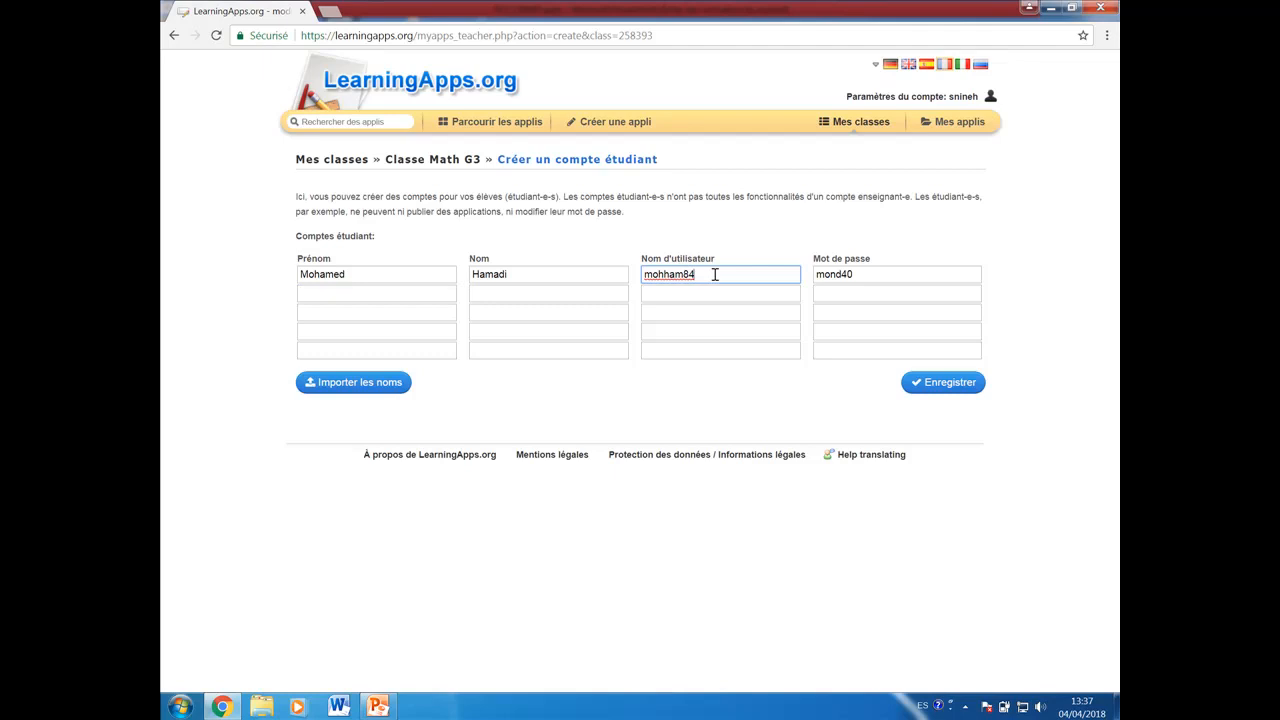
left_click(876, 282)
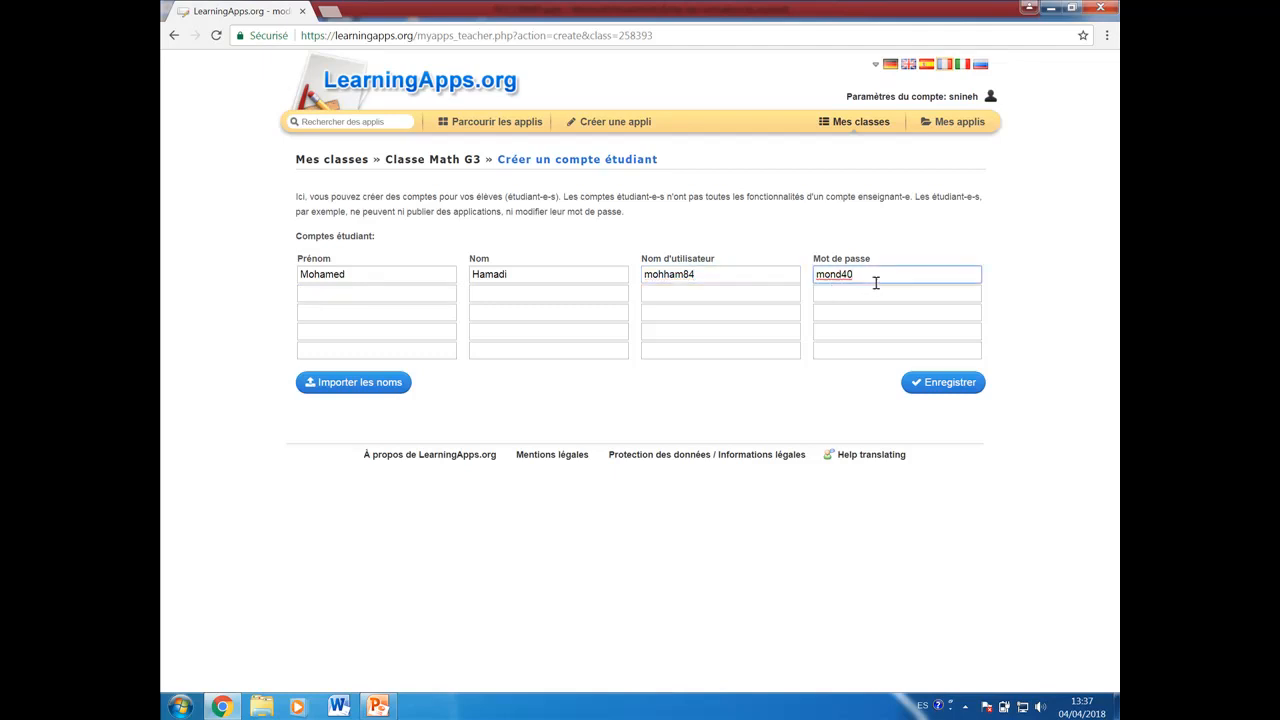
left_click(414, 294)
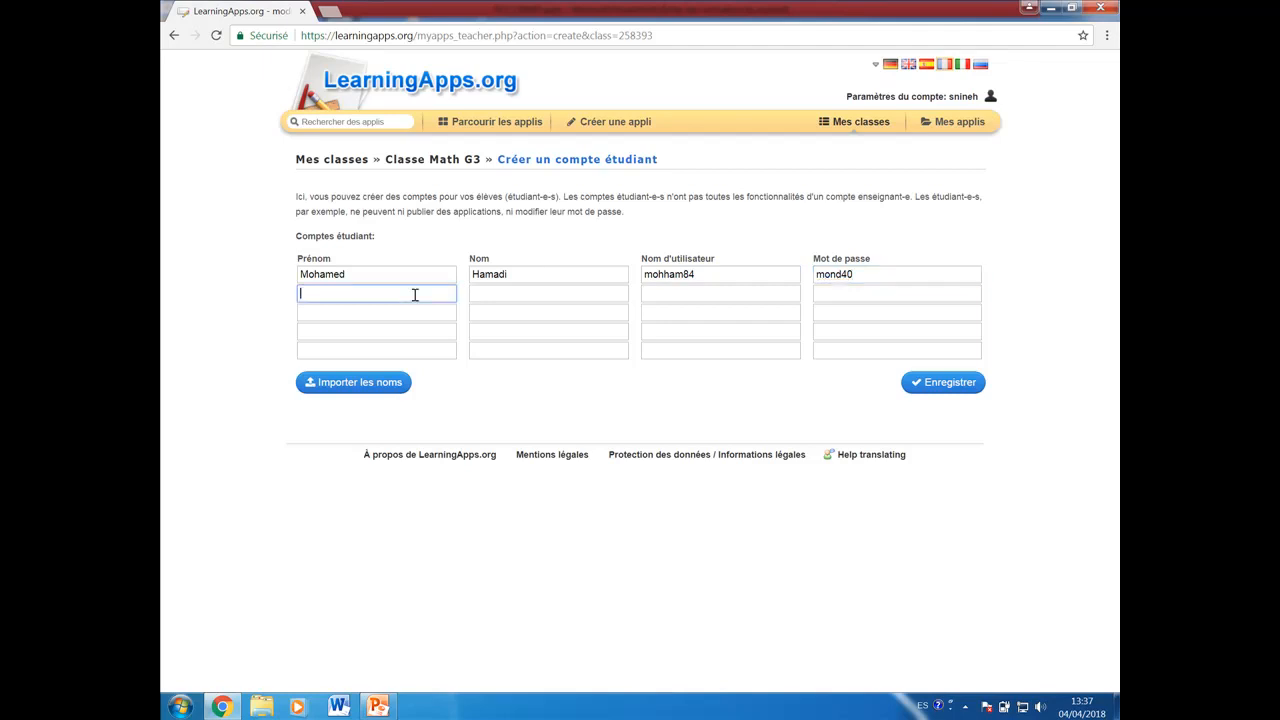
key("Tab")
key("Tab")
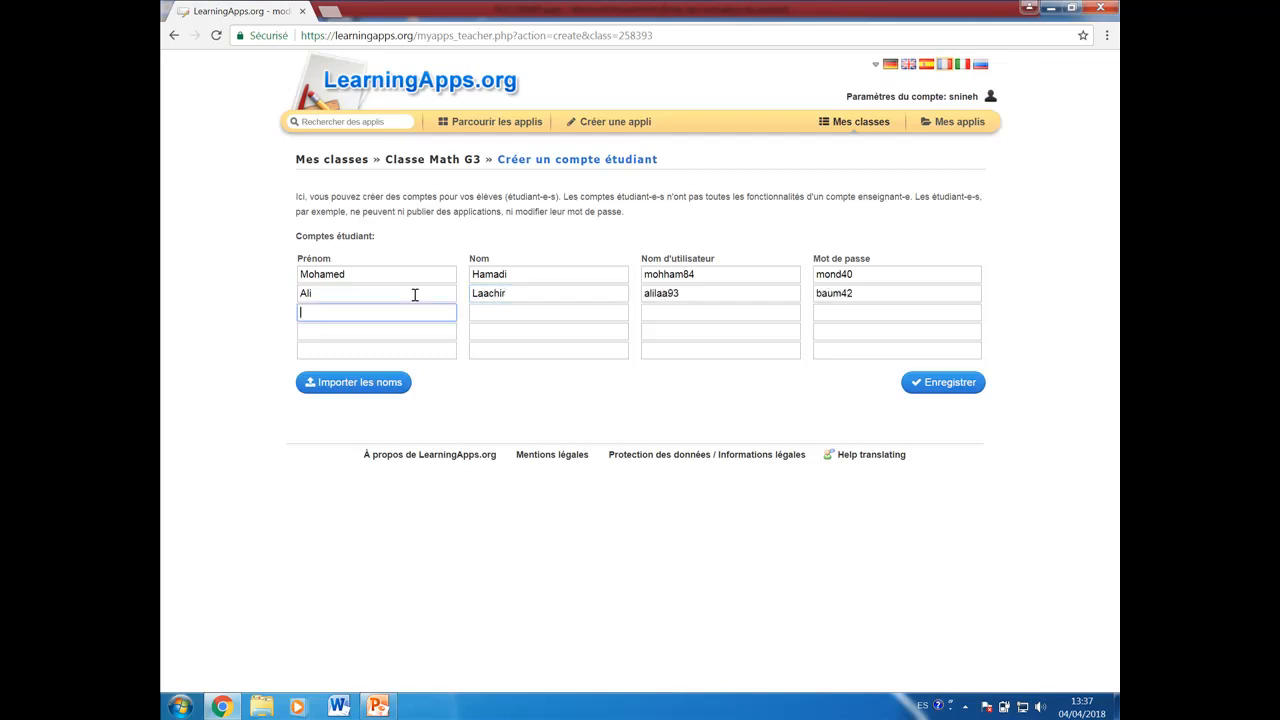
Step: Save the two new student accounts in Classe Math G3
left_click(939, 387)
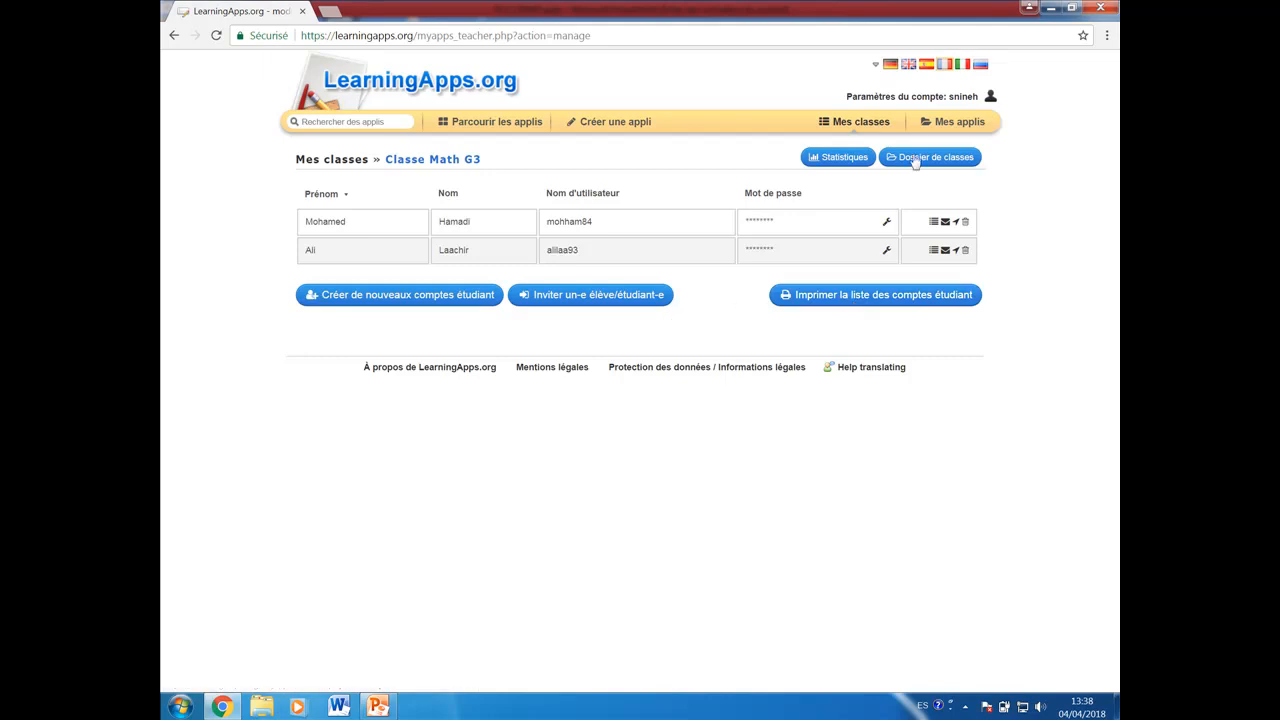
Step: View the saved Classer par paire Math G3 app from the Mes applis collection
left_click(955, 121)
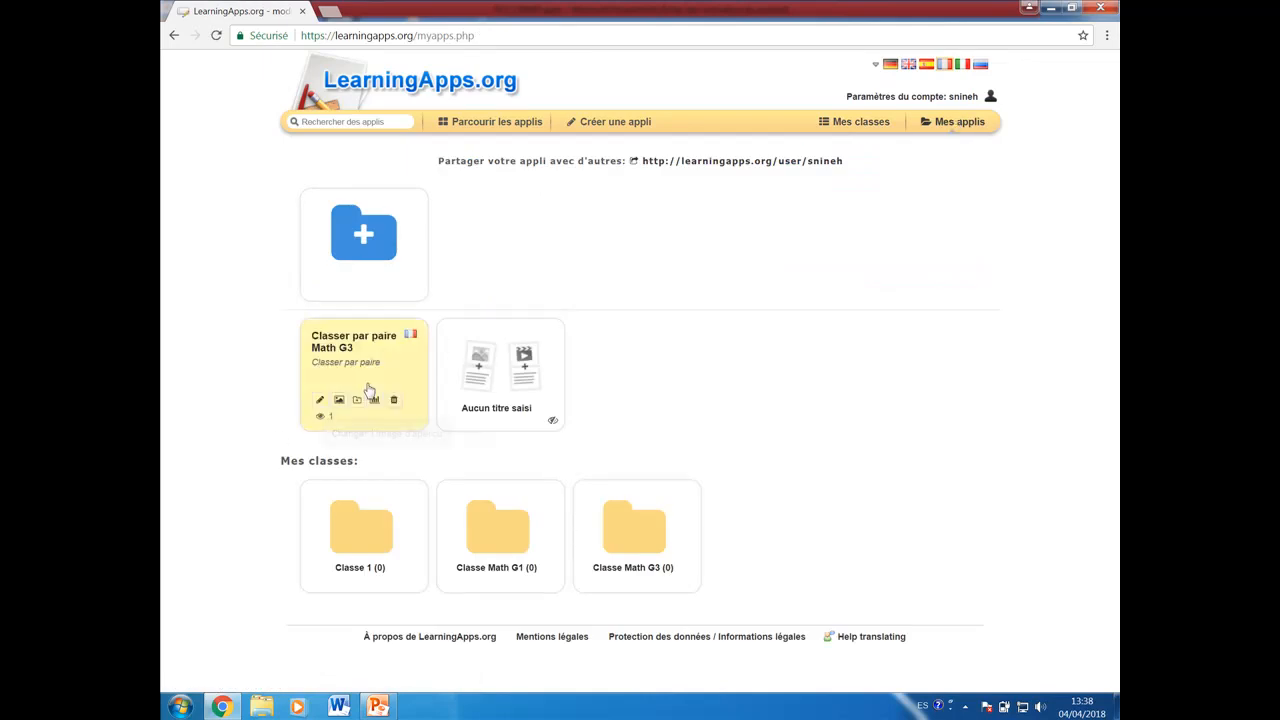
left_click(369, 389)
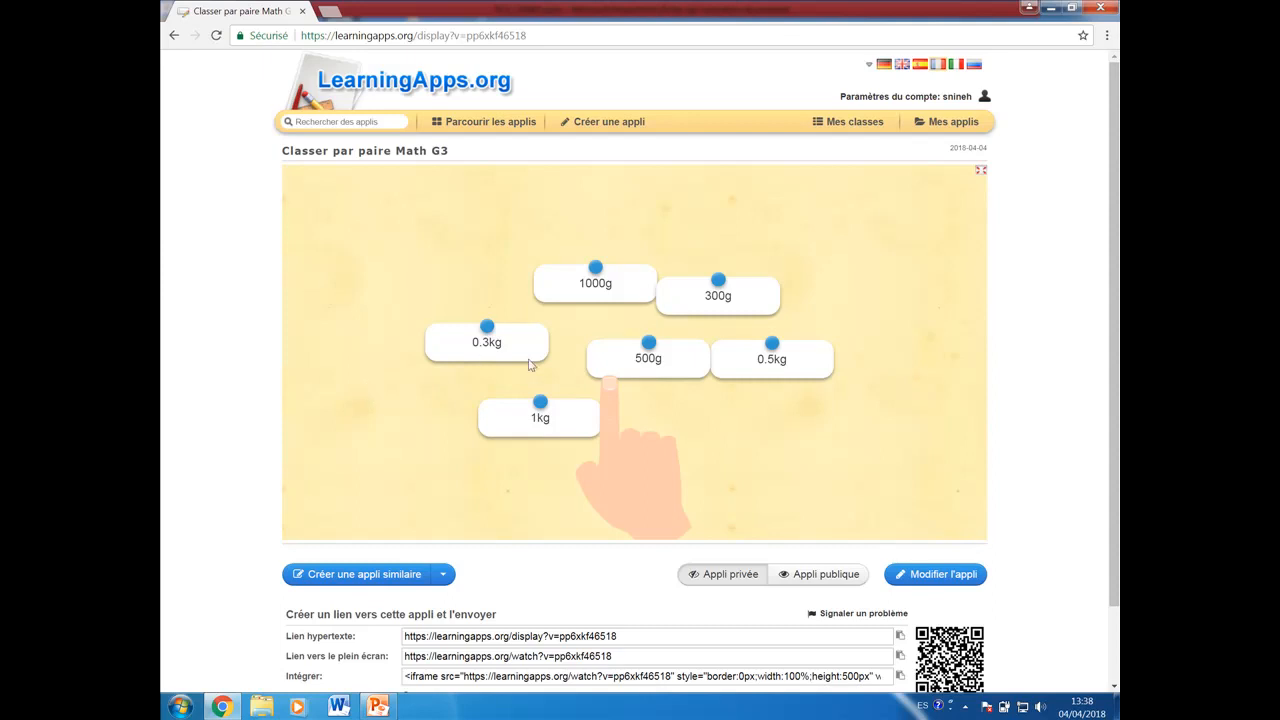
left_click(948, 121)
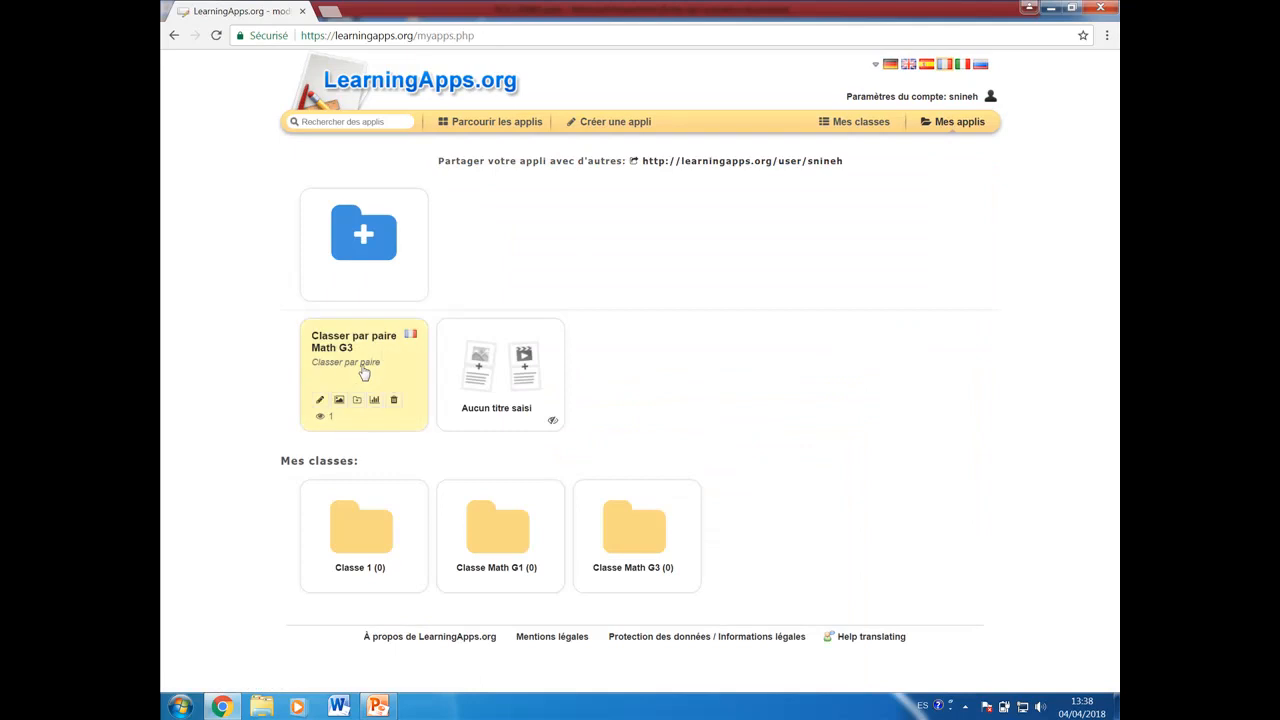
left_click(364, 373)
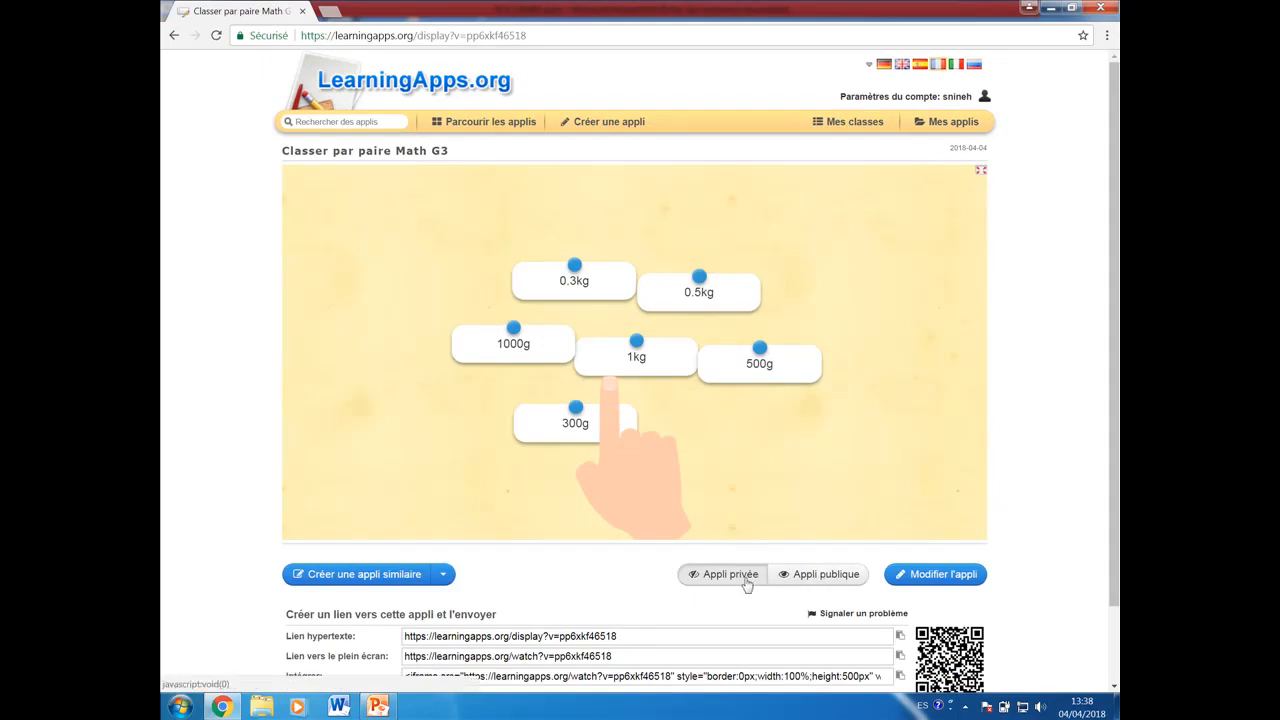
Step: Examine the domain and subcategory options in the app's publishing form, and leave it unsubmitted for the Parcourir les applis catalogue
left_click(815, 580)
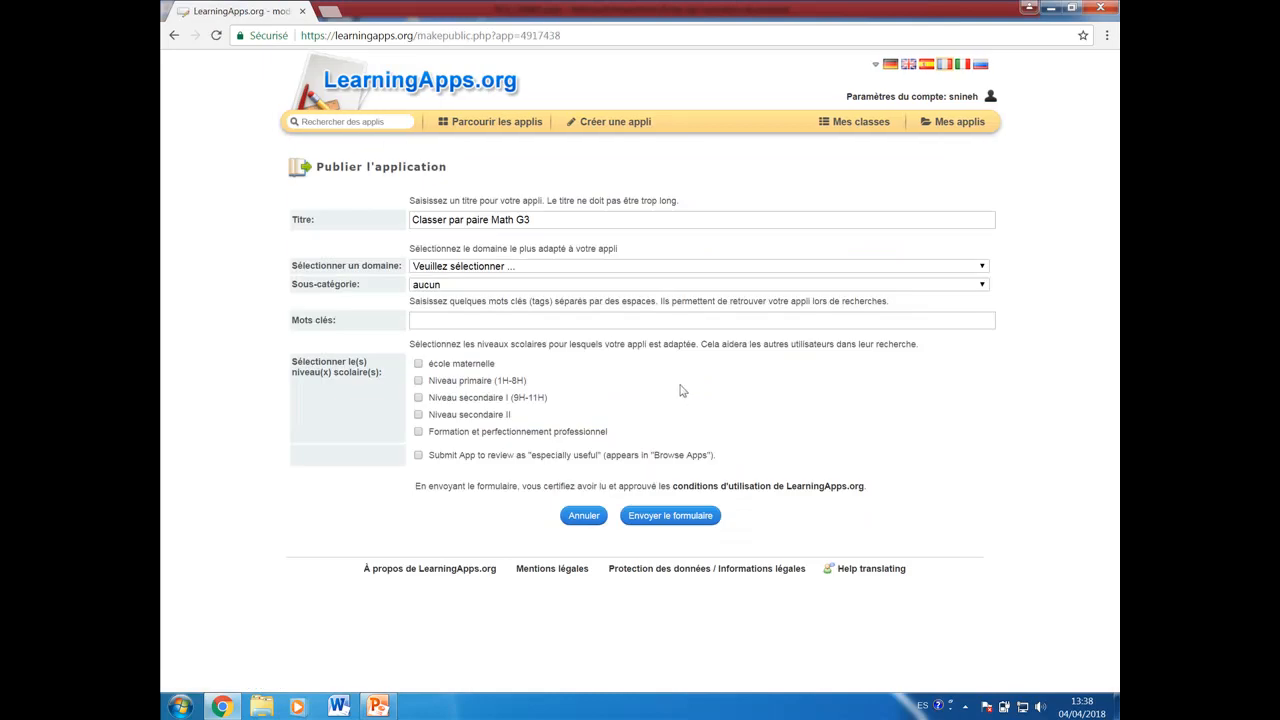
left_click(517, 268)
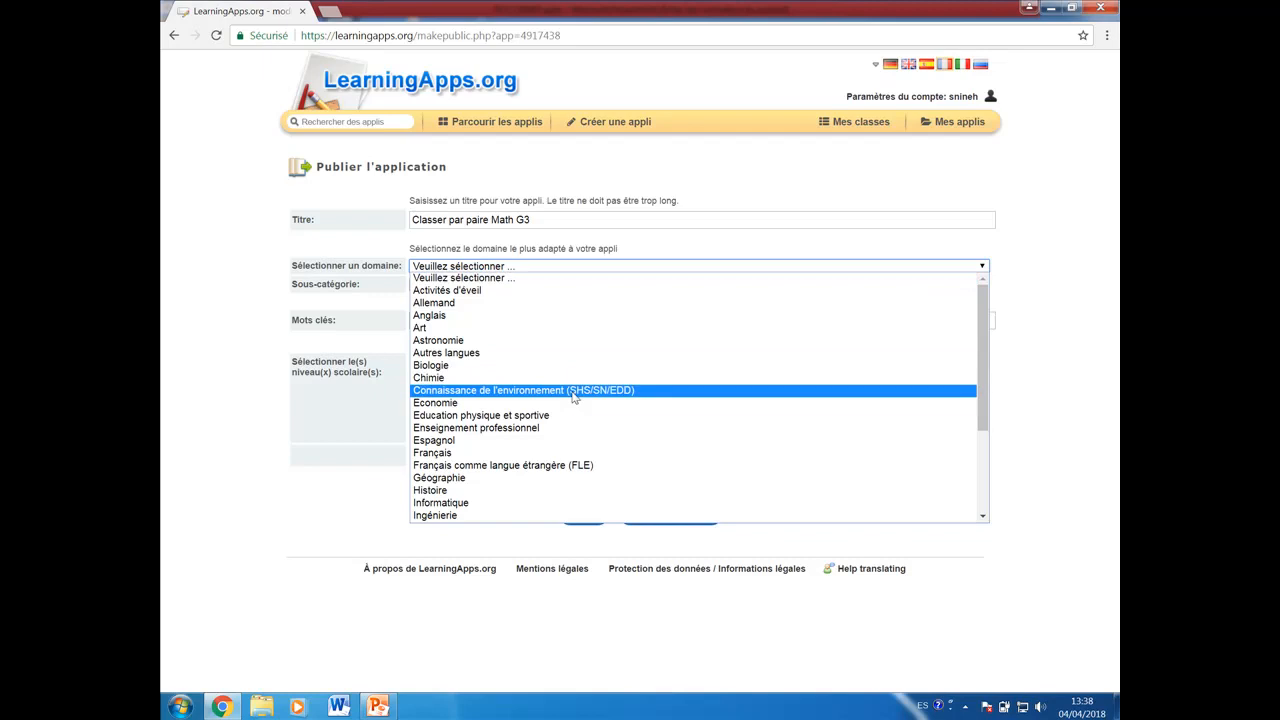
left_click(513, 248)
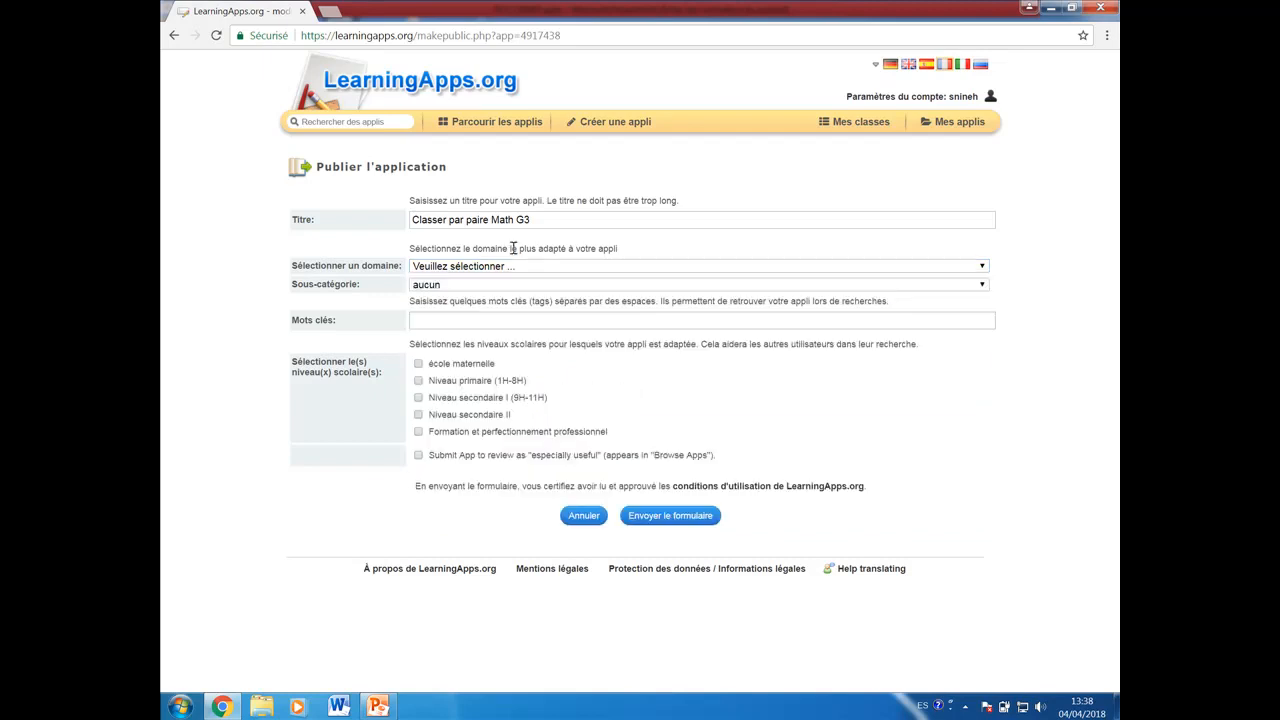
left_click(450, 286)
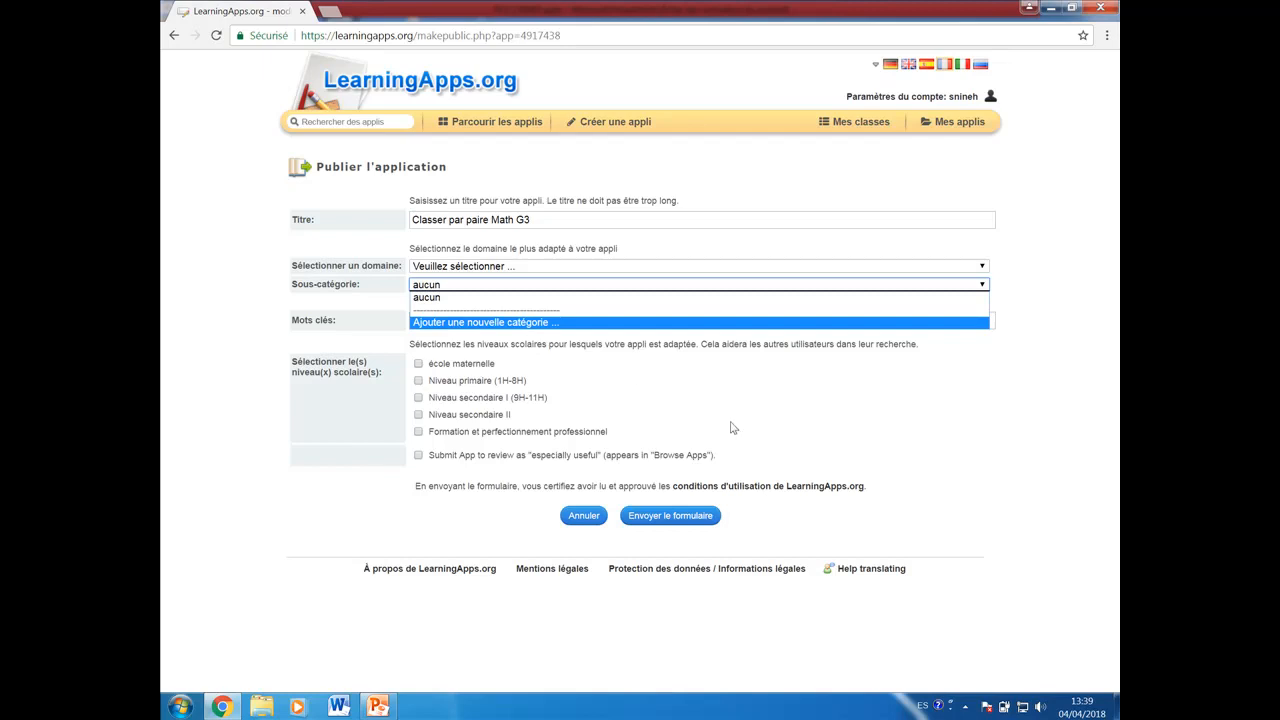
left_click(775, 415)
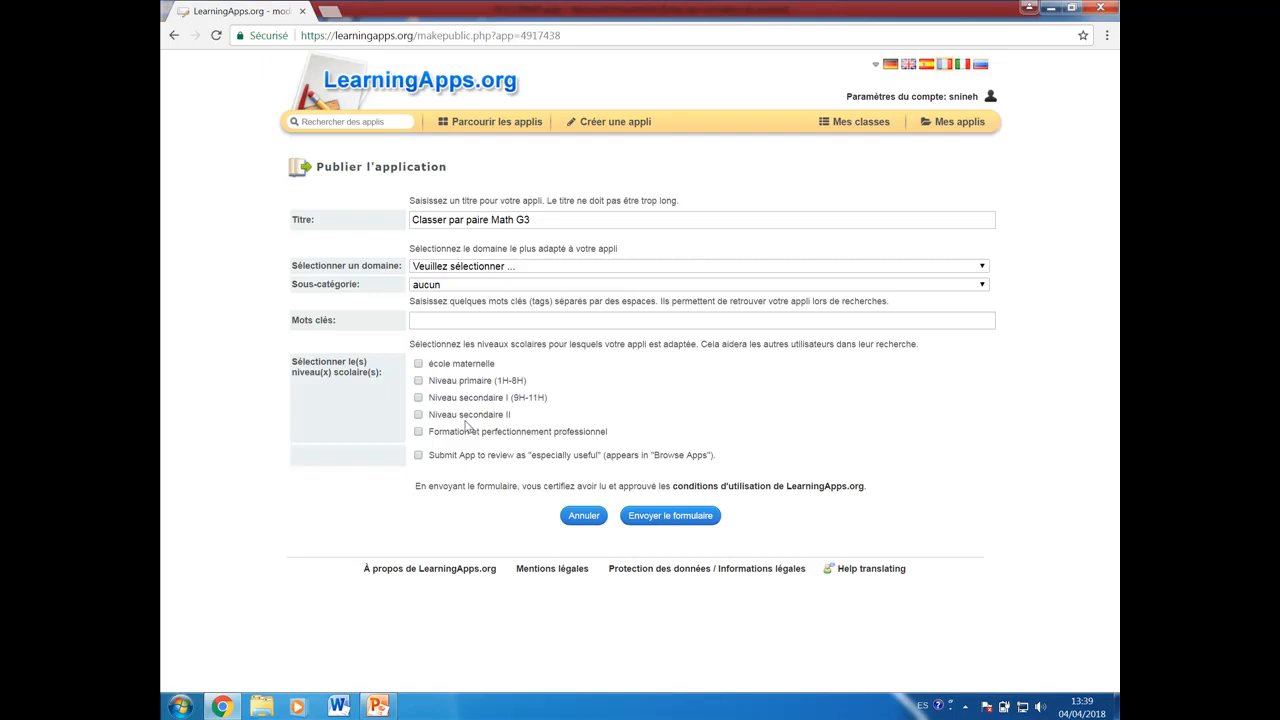
left_click(500, 119)
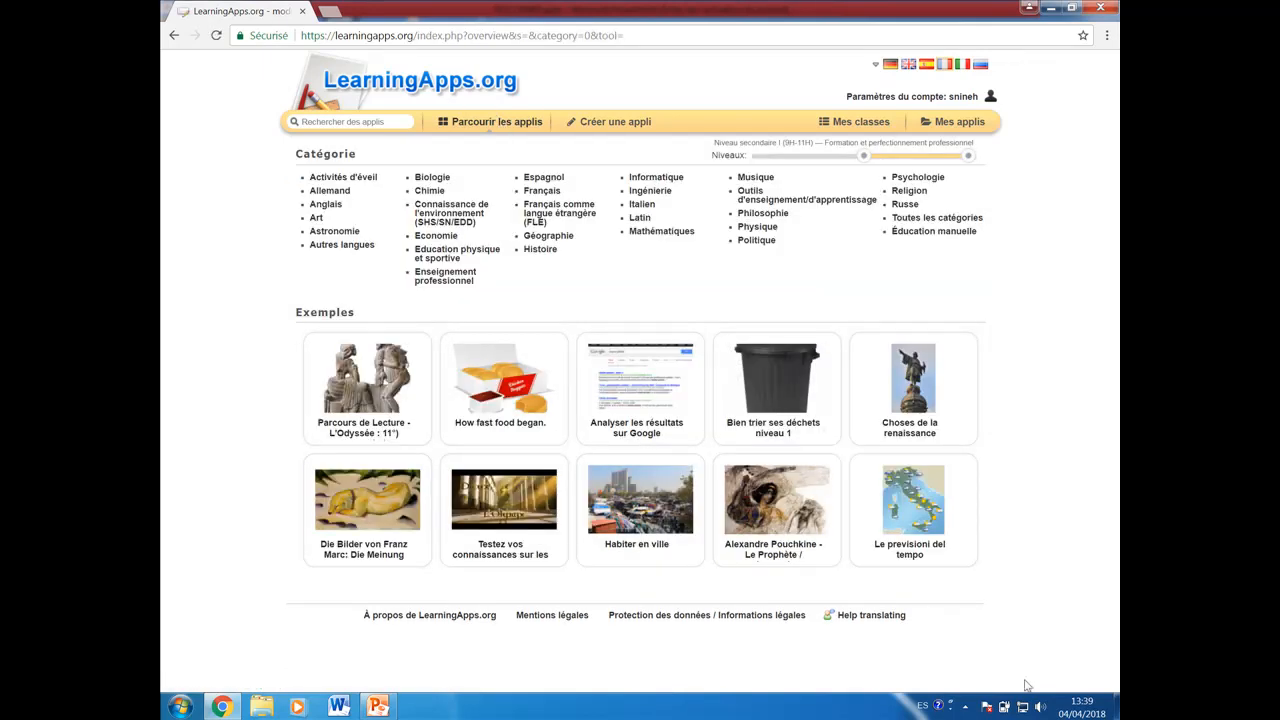
left_click(966, 707)
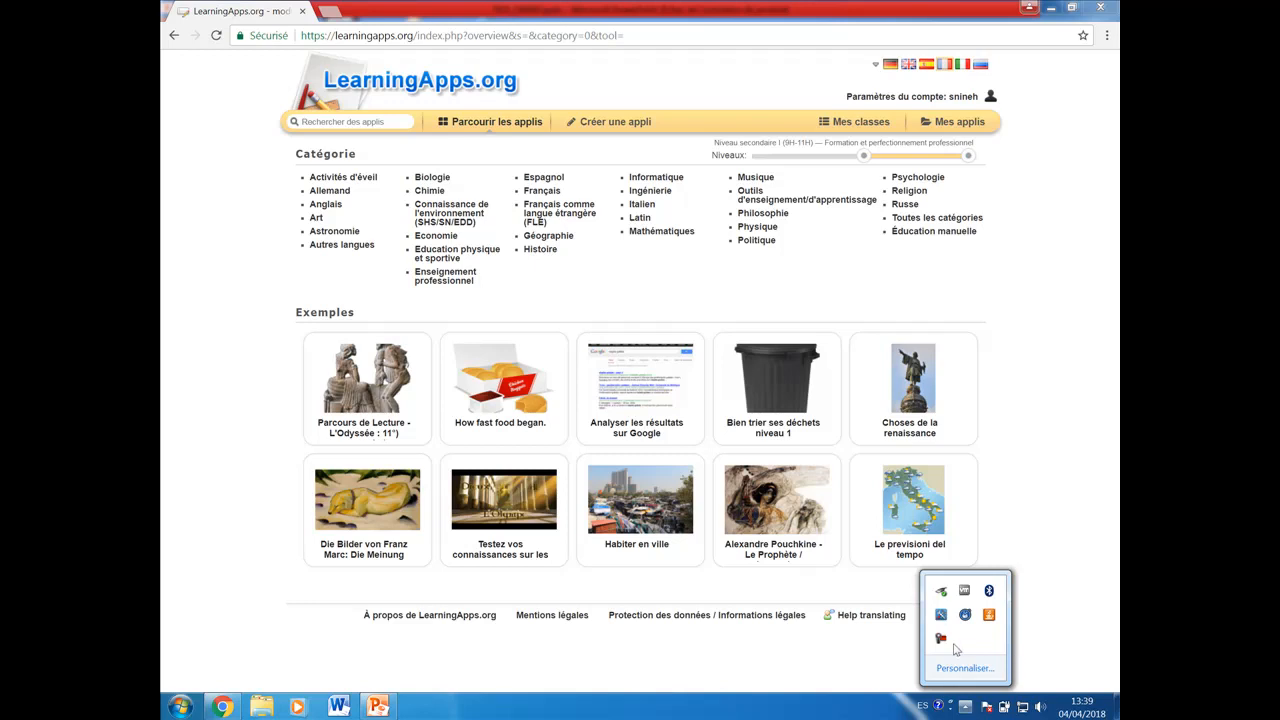